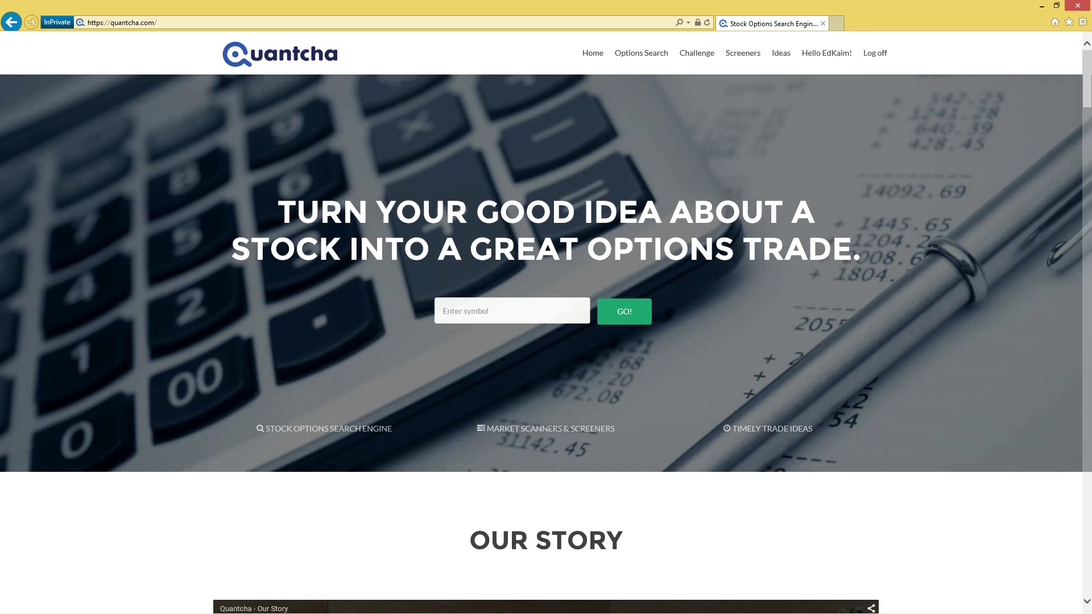
- Look up LIOX and search its options for the 19-Jun-2015 expiration
left_click(457, 319)
type("LIOX")
key("Return")
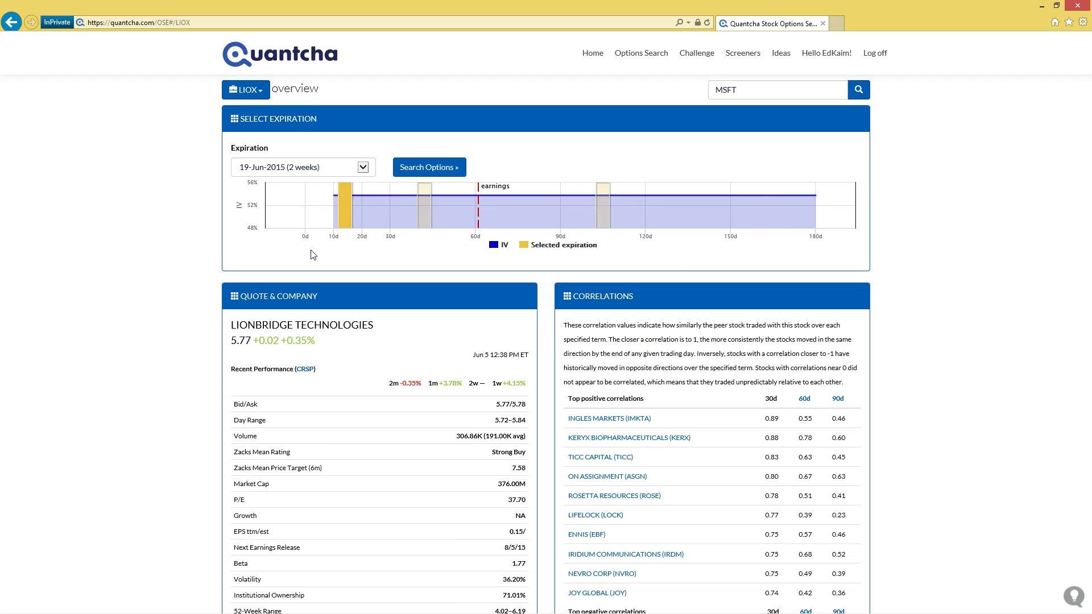
left_click(346, 166)
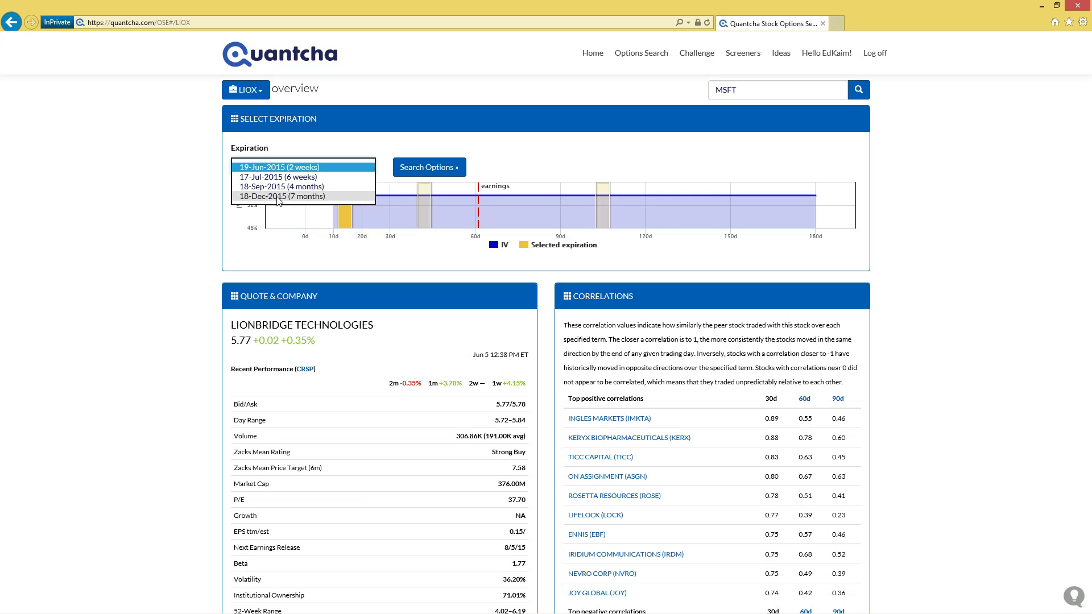
left_click(315, 167)
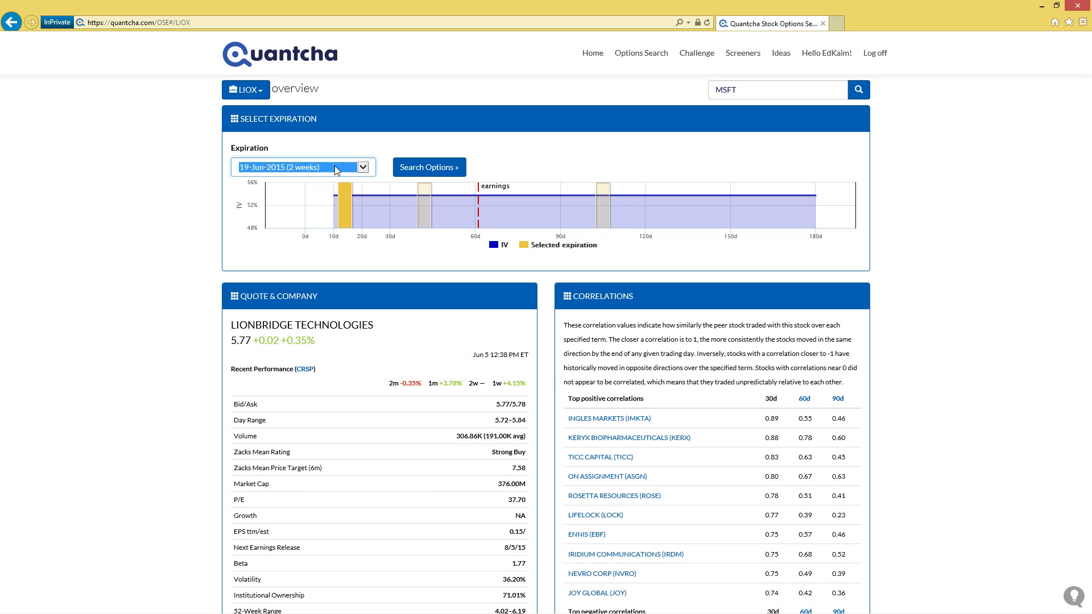
left_click(411, 170)
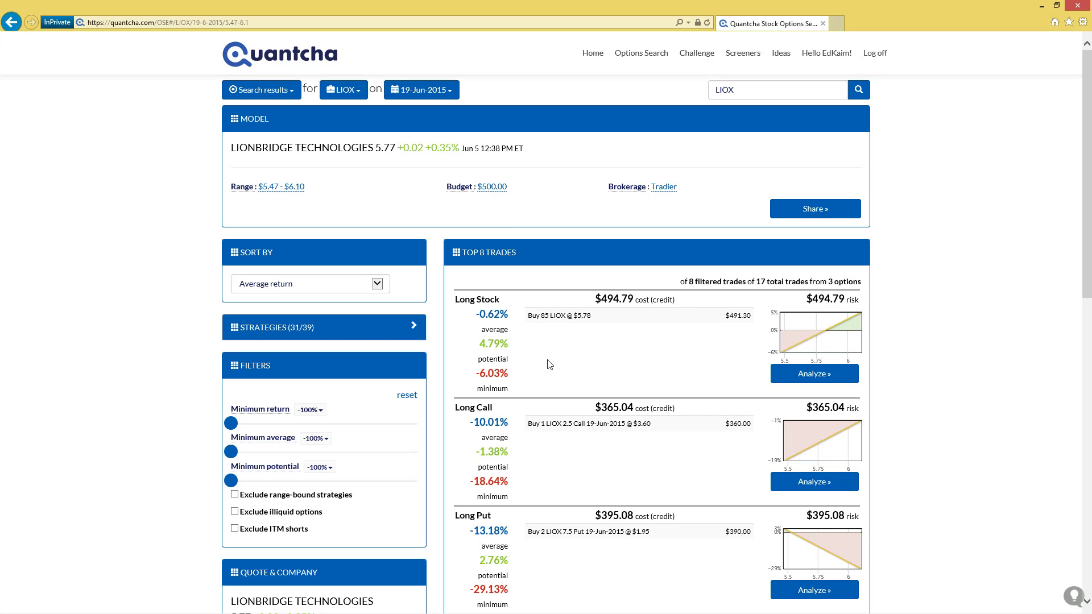
- Raise the strategy option level so 34 of 39 strategies are included
left_click(286, 332)
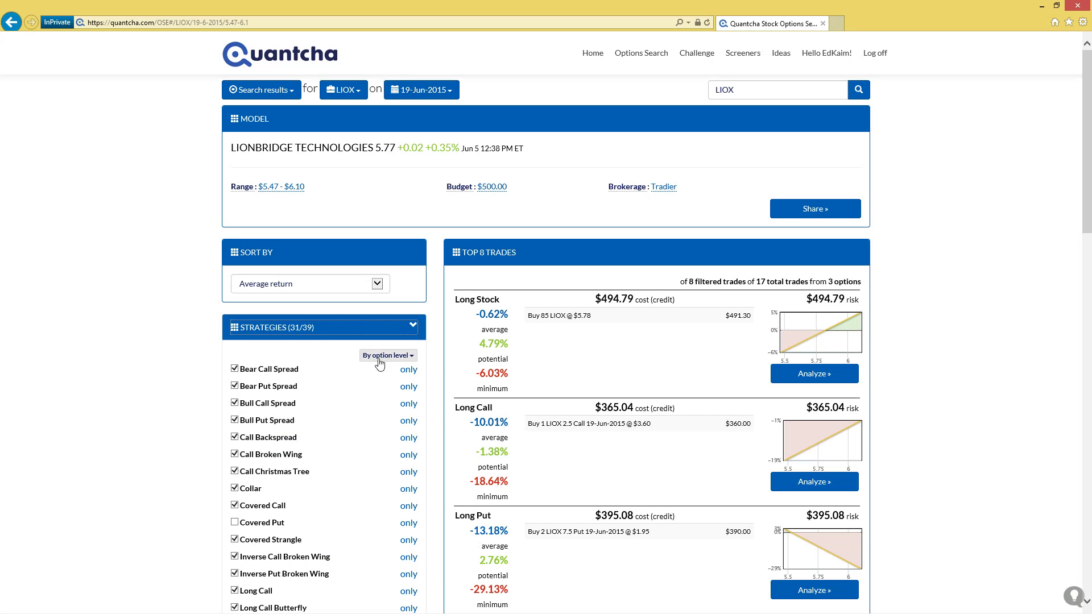
left_click(379, 356)
left_click(377, 401)
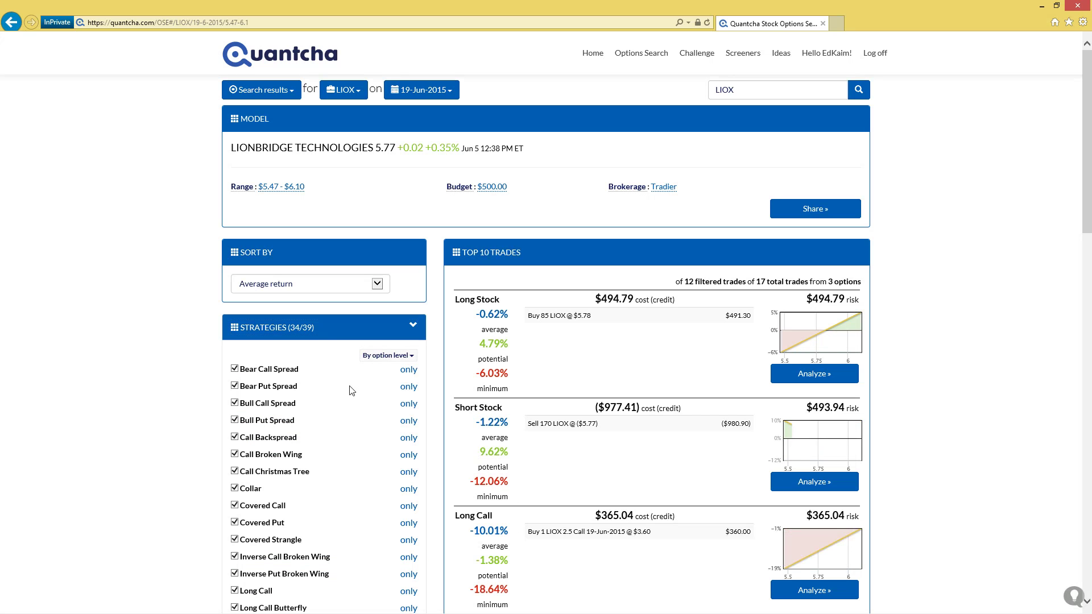
left_click(301, 322)
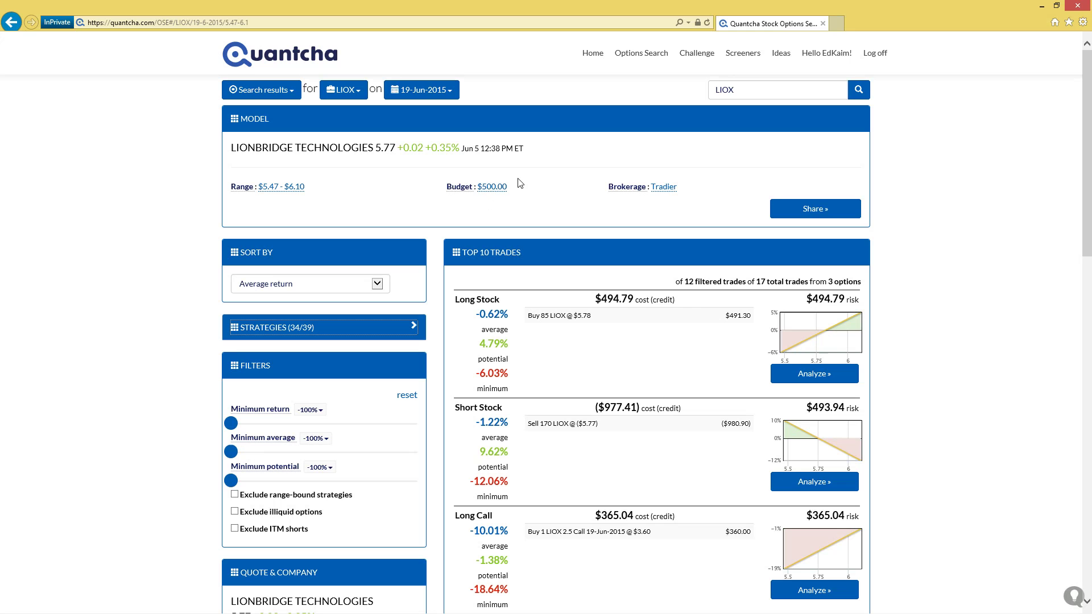
left_click(476, 213)
left_click(291, 187)
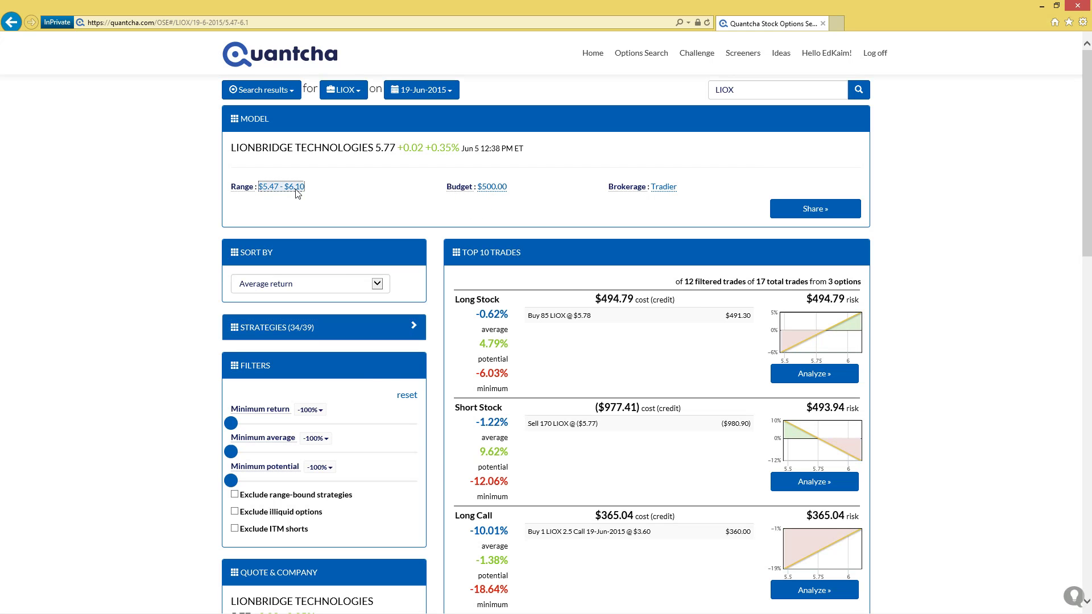
- Apply the Moderately bullish range preset ($5.78–$6.10) and review the re-ranked LIOX trades
left_click(831, 253)
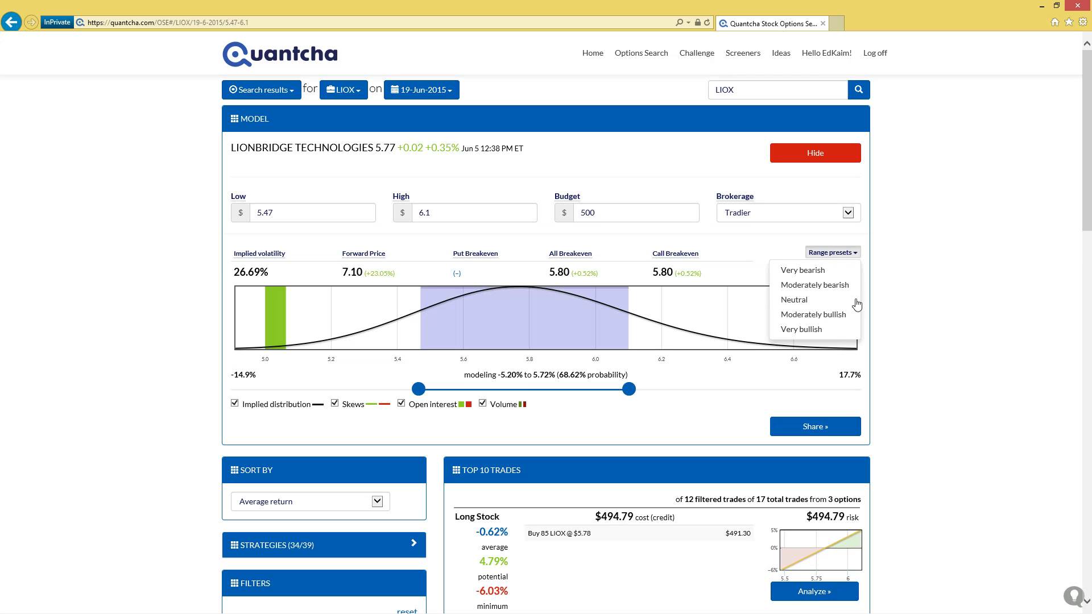
left_click(822, 312)
left_click(685, 159)
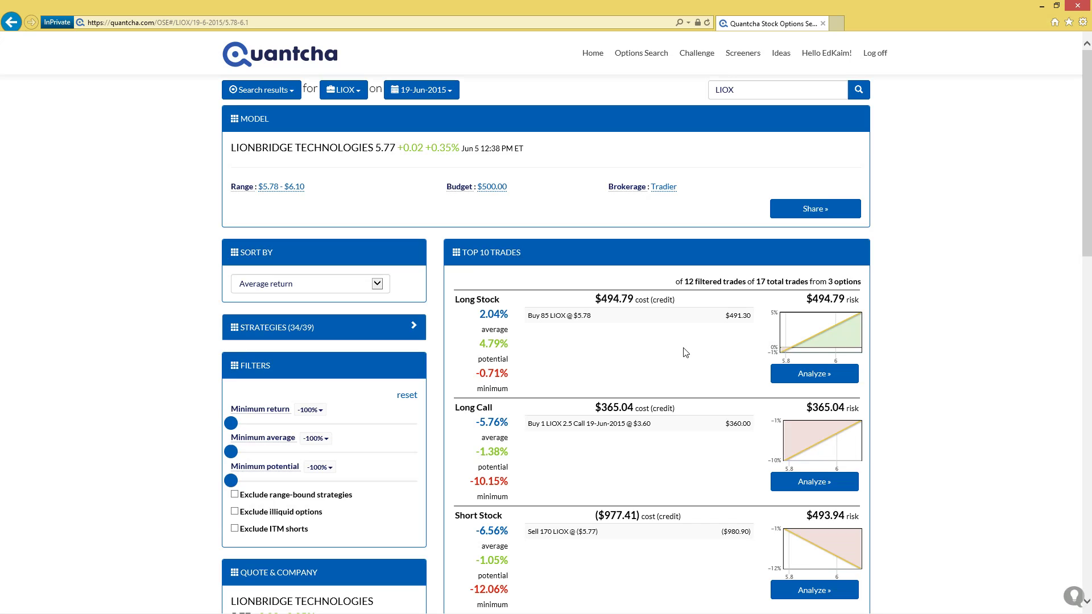
scroll(686, 352, "down", 1)
scroll(686, 352, "down", 12)
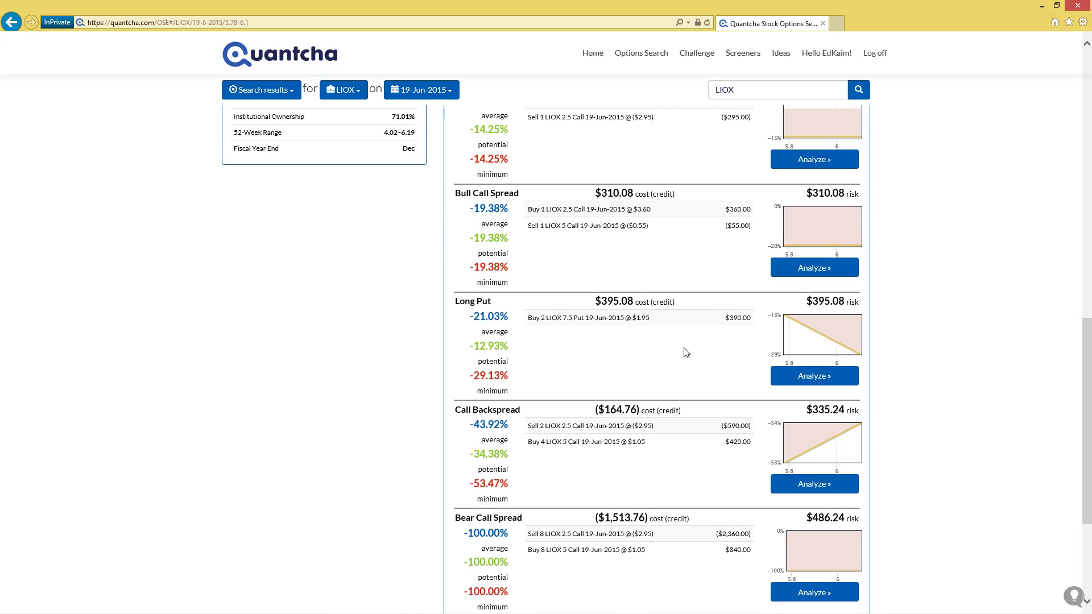
scroll(685, 352, "up", 7)
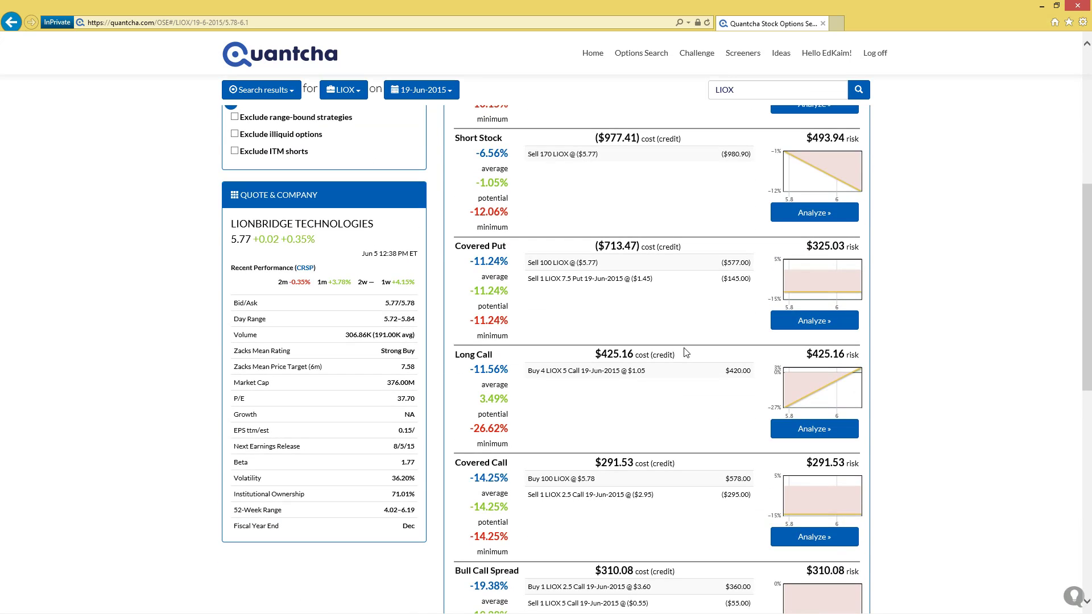
scroll(686, 352, "up", 7)
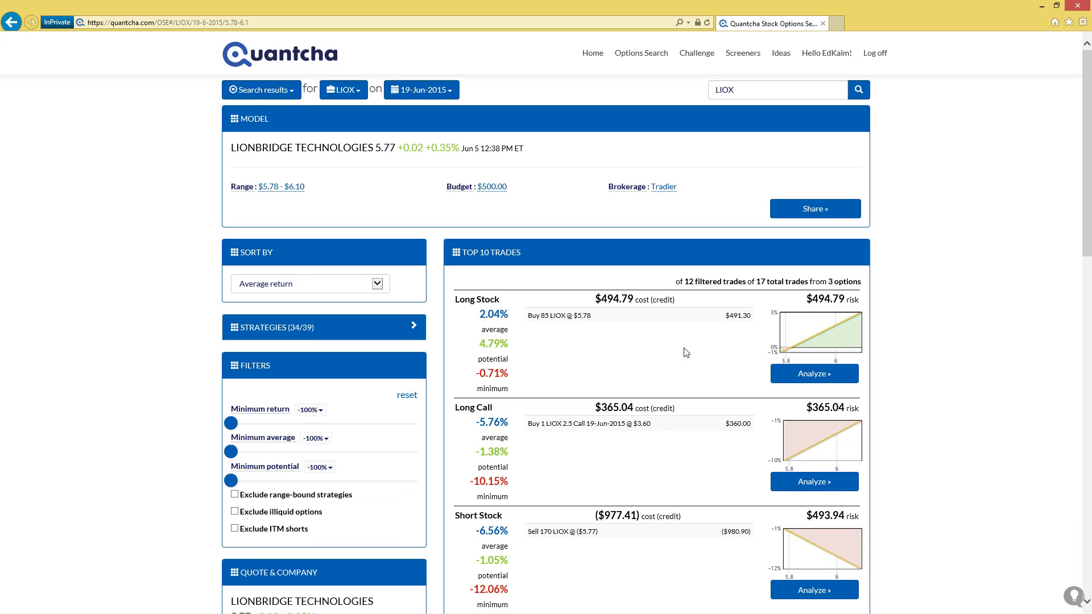
- Apply the Very bullish range preset ($5.93–$6.44), putting Long Call on top at 11.49%
left_click(285, 187)
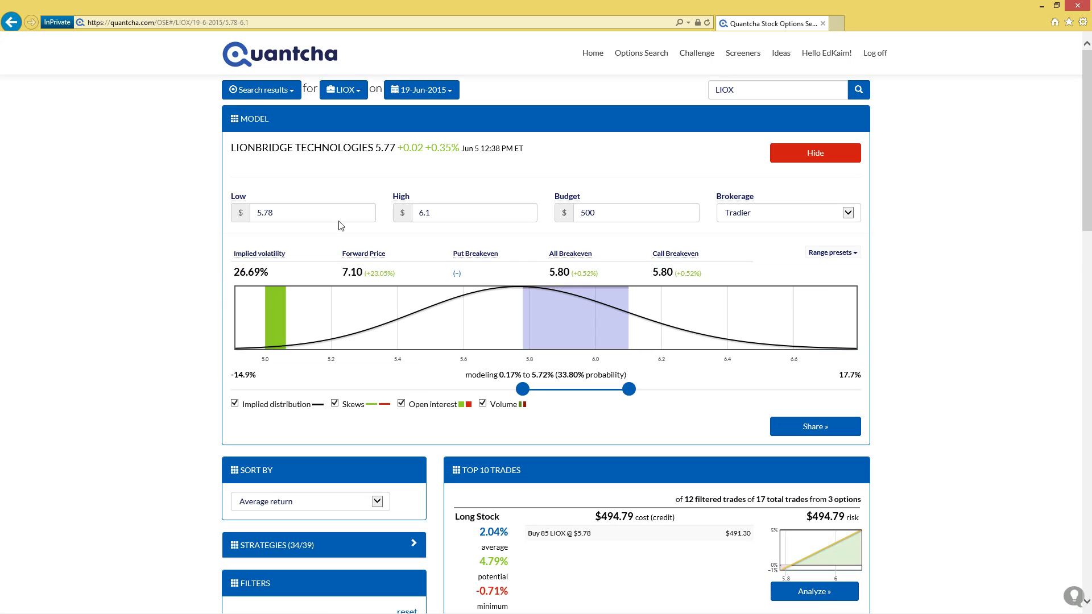
left_click(834, 256)
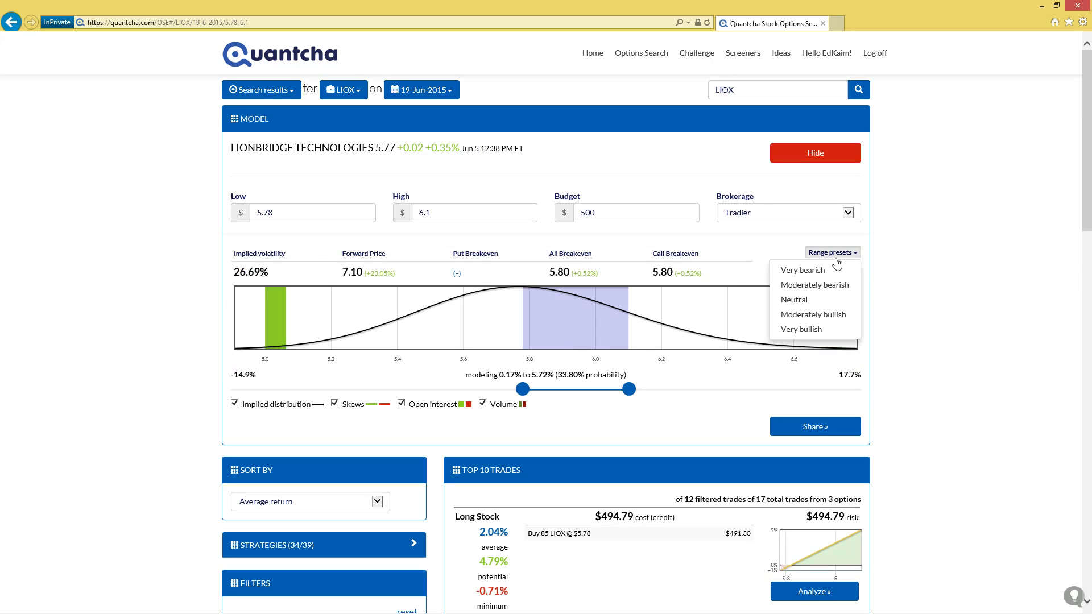
left_click(808, 330)
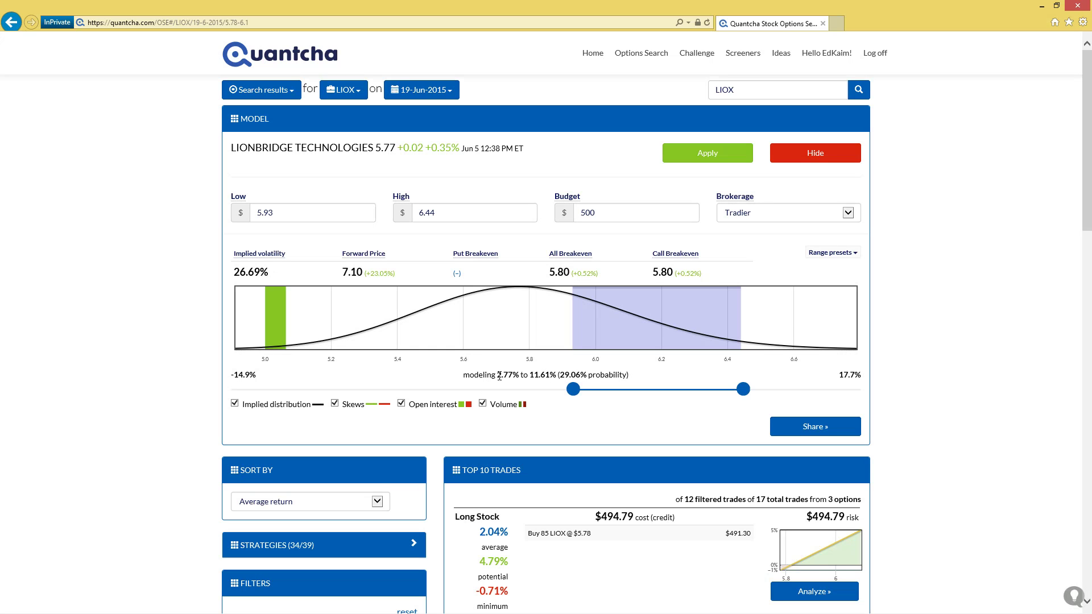
left_click_drag(499, 376, 516, 376)
left_click(548, 369)
left_click(715, 160)
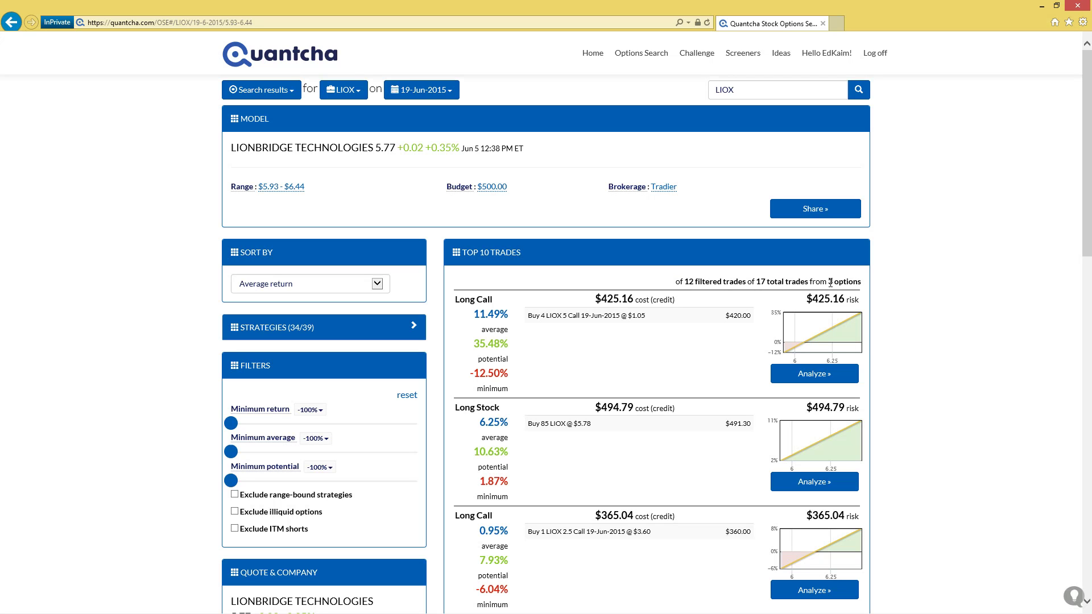
left_click_drag(828, 281, 834, 282)
left_click(870, 308)
left_click(265, 91)
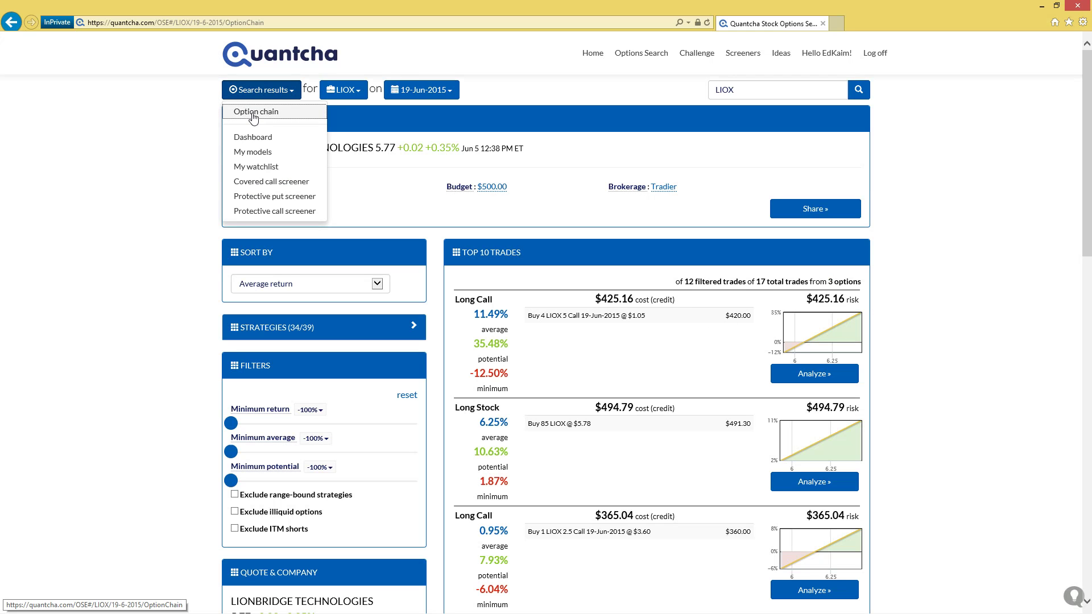
left_click(250, 114)
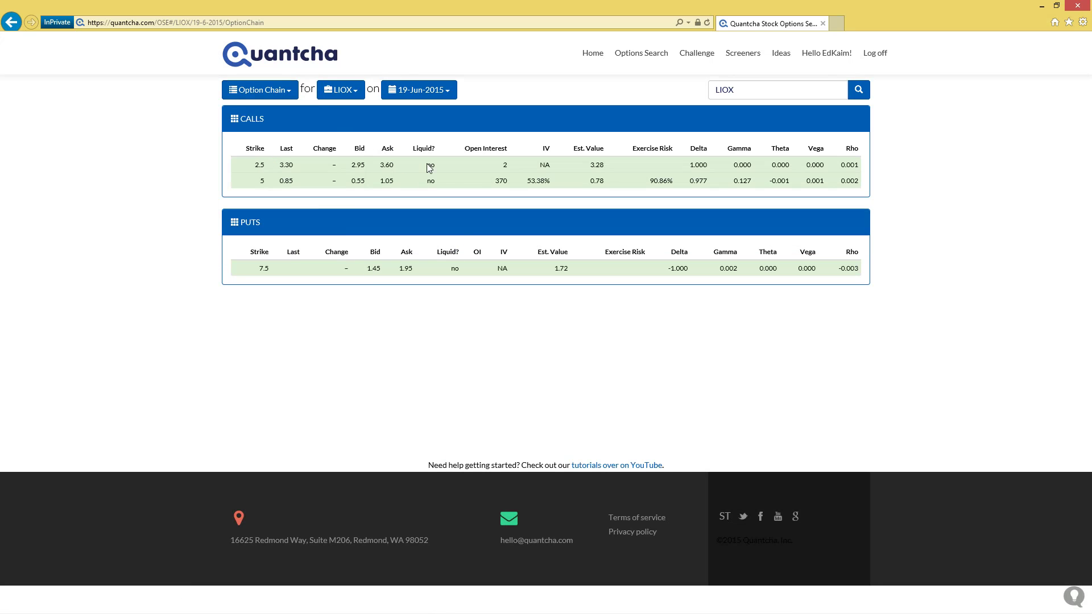
left_click(267, 90)
left_click(261, 111)
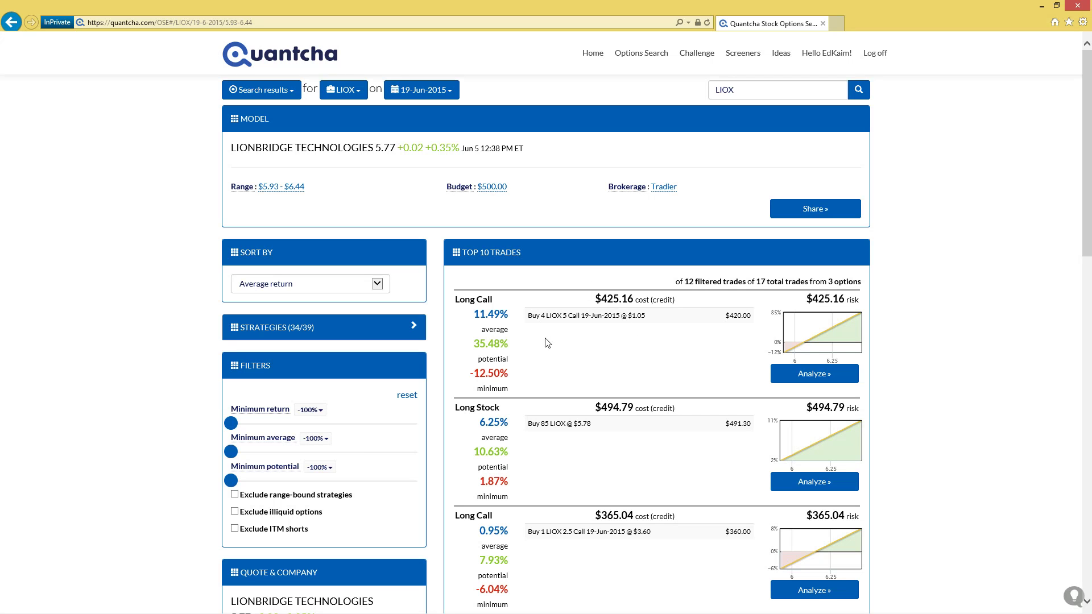
left_click(823, 343)
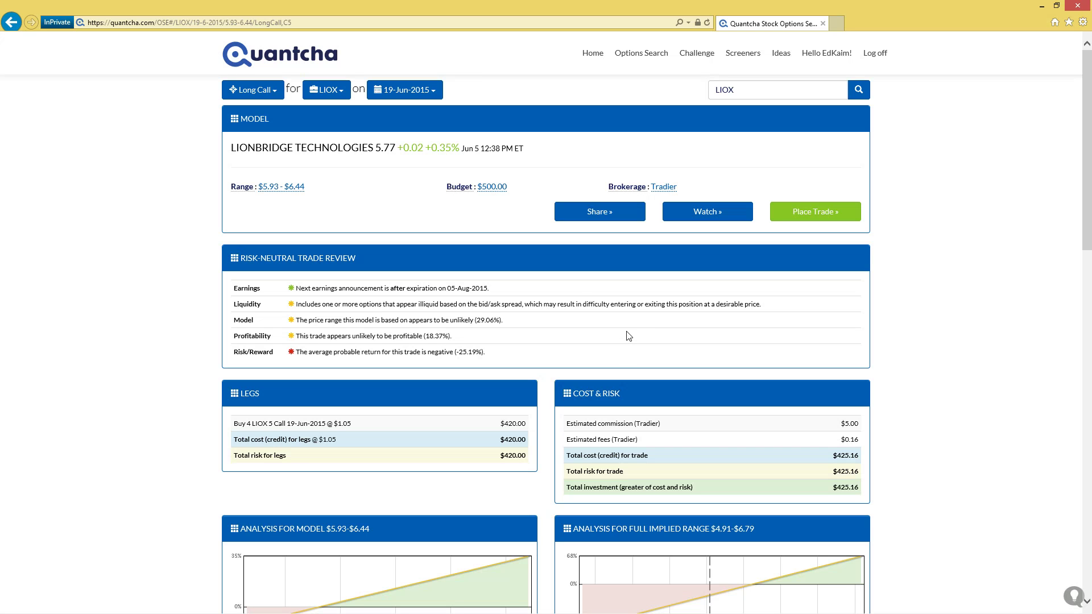
- Review the LIOX Long Call analysis, including its $6.06 breakeven price
scroll(629, 335, "down", 3)
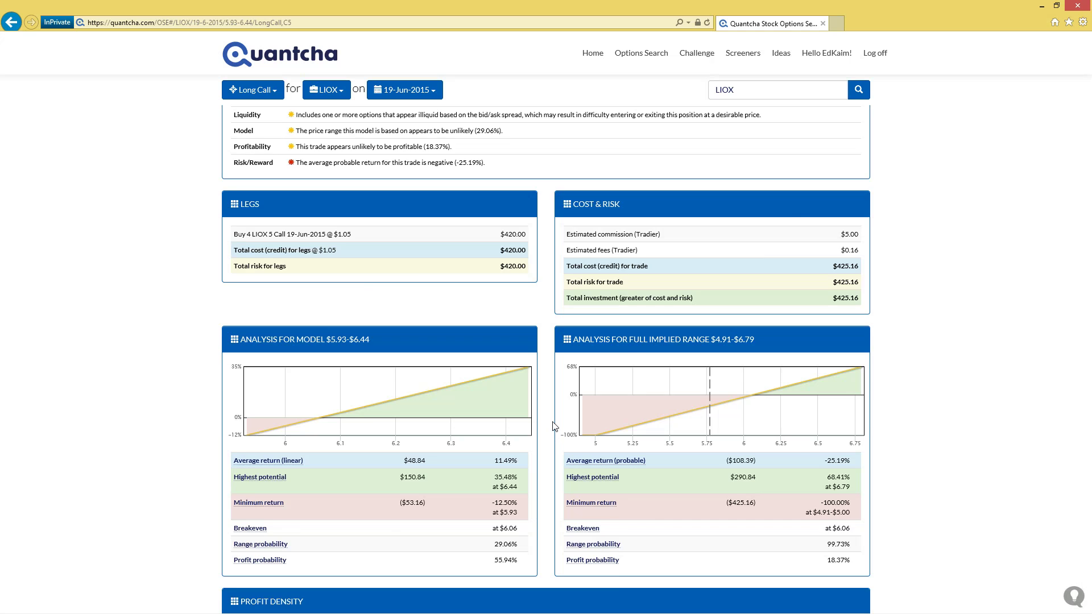
scroll(554, 425, "up", 2)
scroll(548, 422, "up", 2)
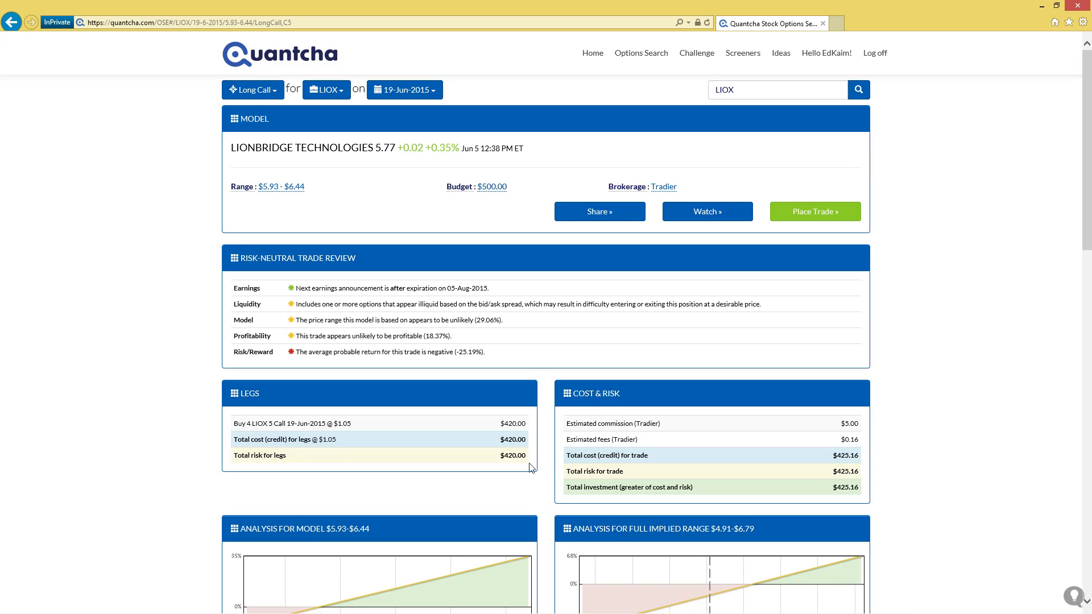
scroll(544, 467, "down", 2)
scroll(546, 468, "down", 2)
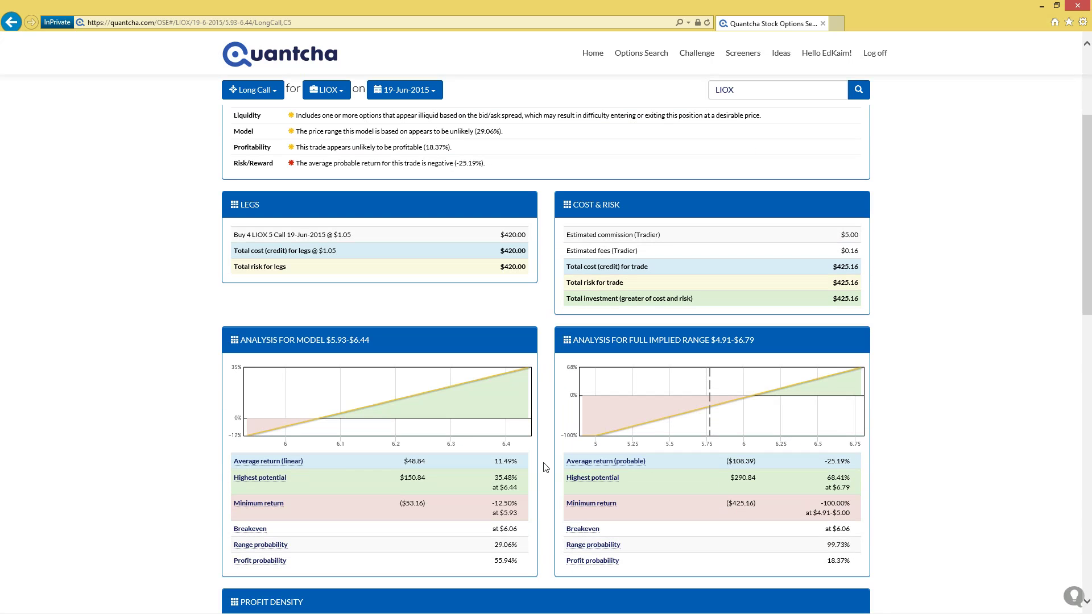
left_click_drag(841, 532, 851, 531)
scroll(650, 387, "up", 3)
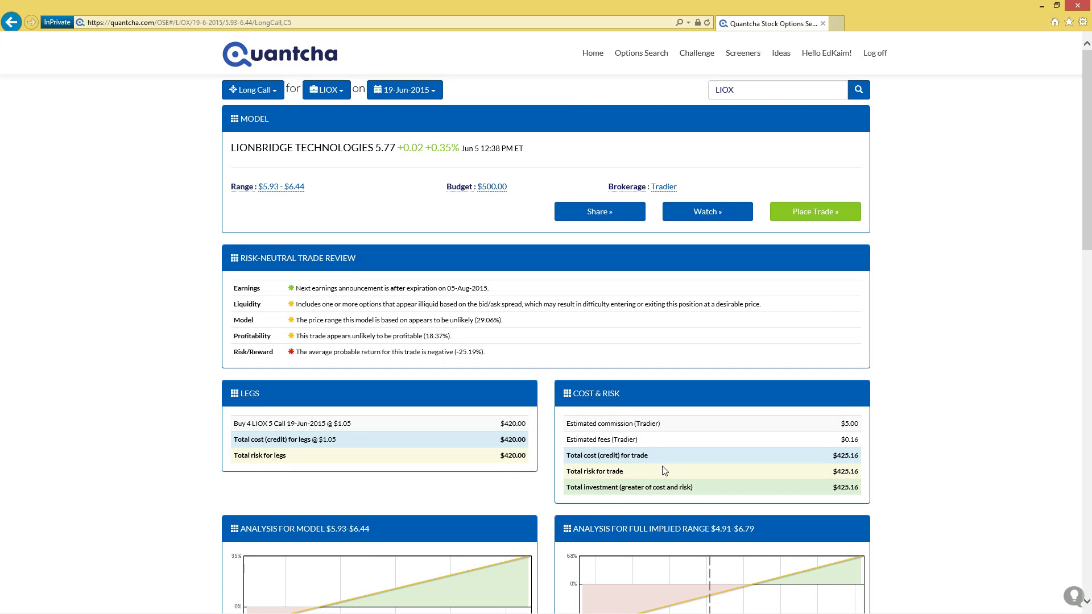
scroll(664, 471, "down", 2)
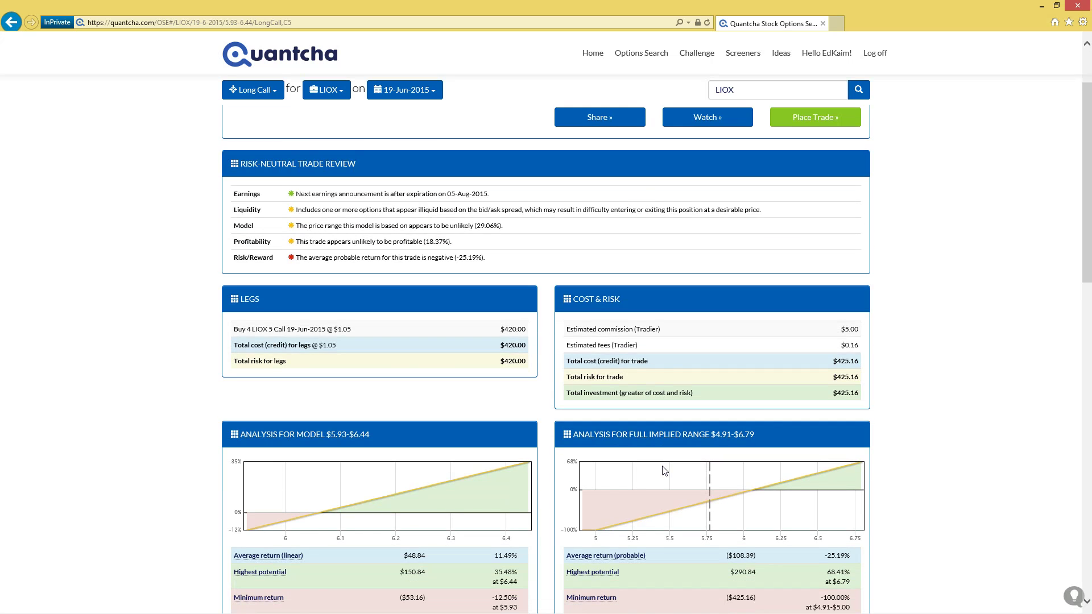
scroll(664, 471, "up", 2)
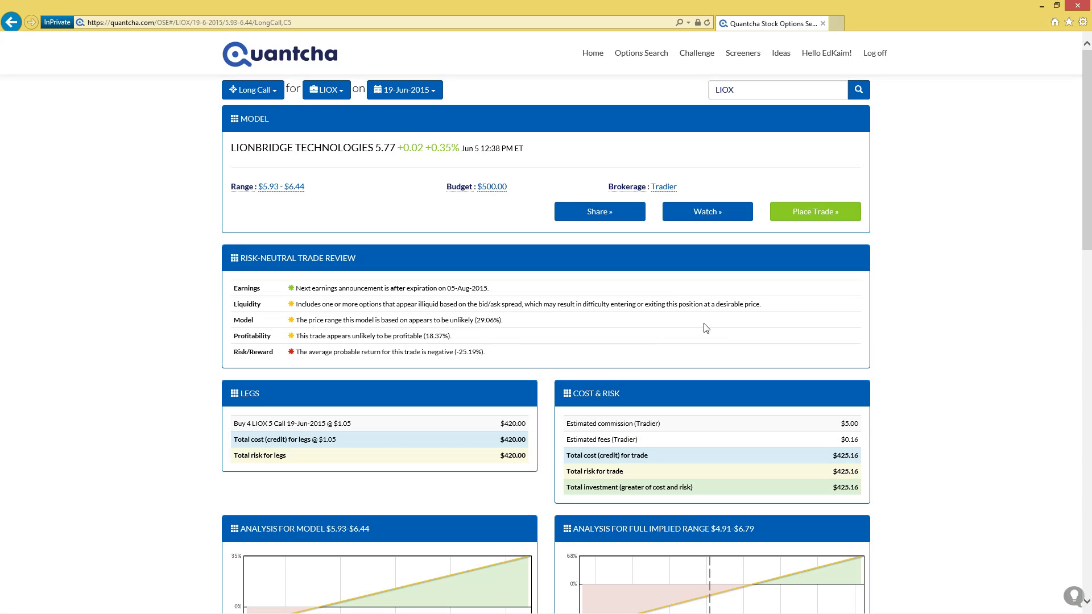
scroll(706, 328, "down", 6)
scroll(707, 322, "up", 4)
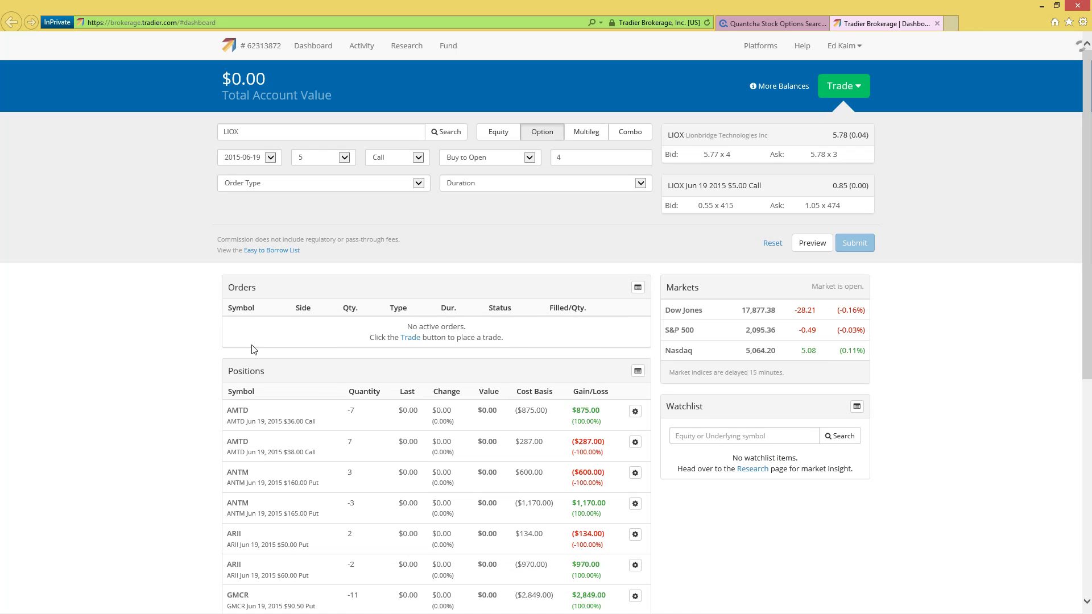
- Make the LIOX call order a Market, Day order and preview its cost
left_click(408, 183)
left_click(341, 198)
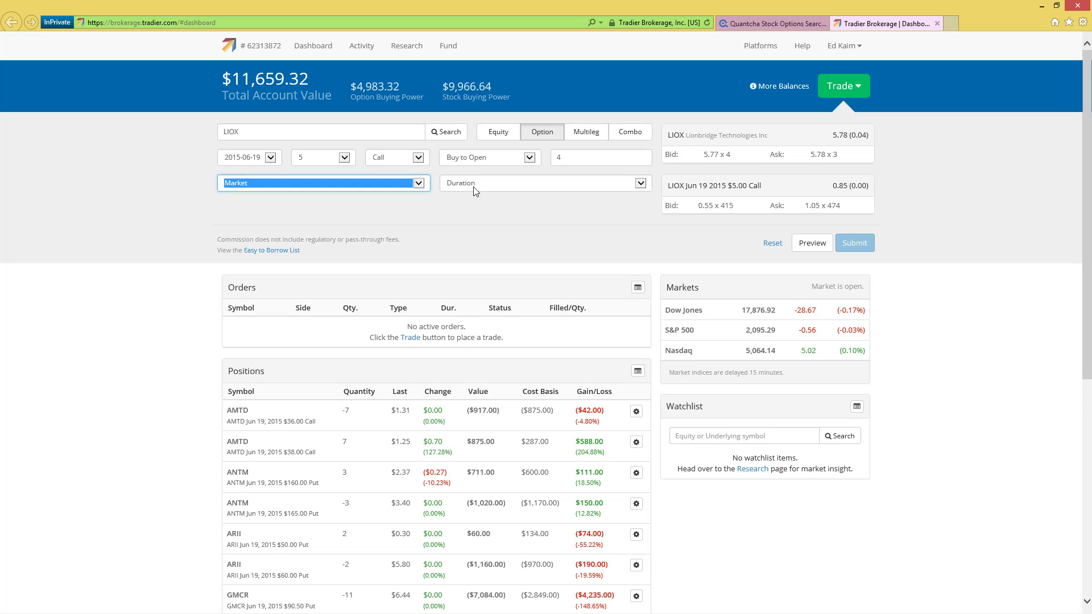
left_click(475, 187)
left_click(475, 196)
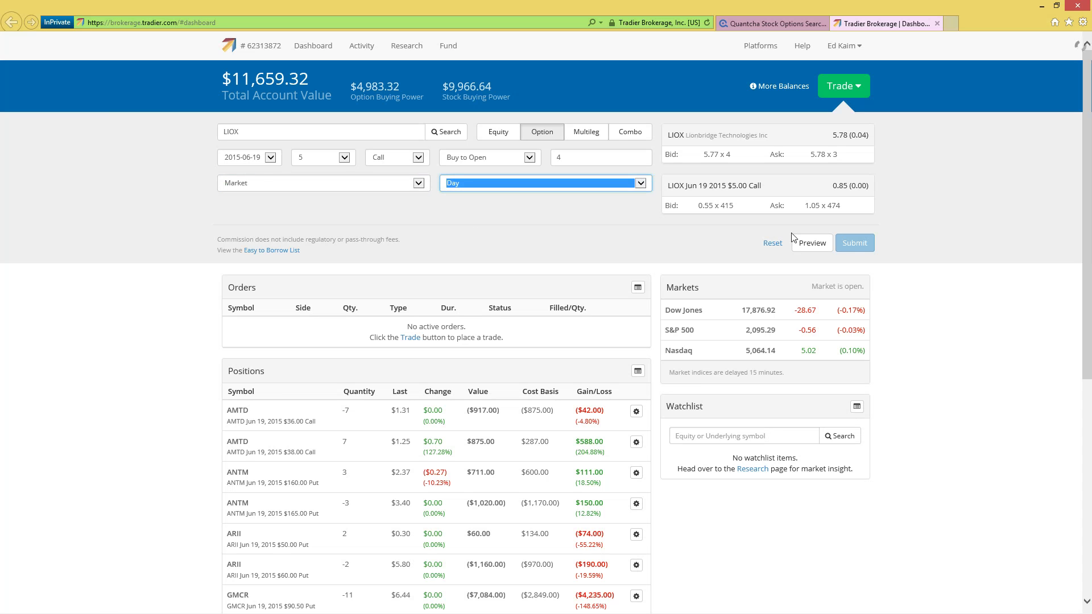
left_click(812, 244)
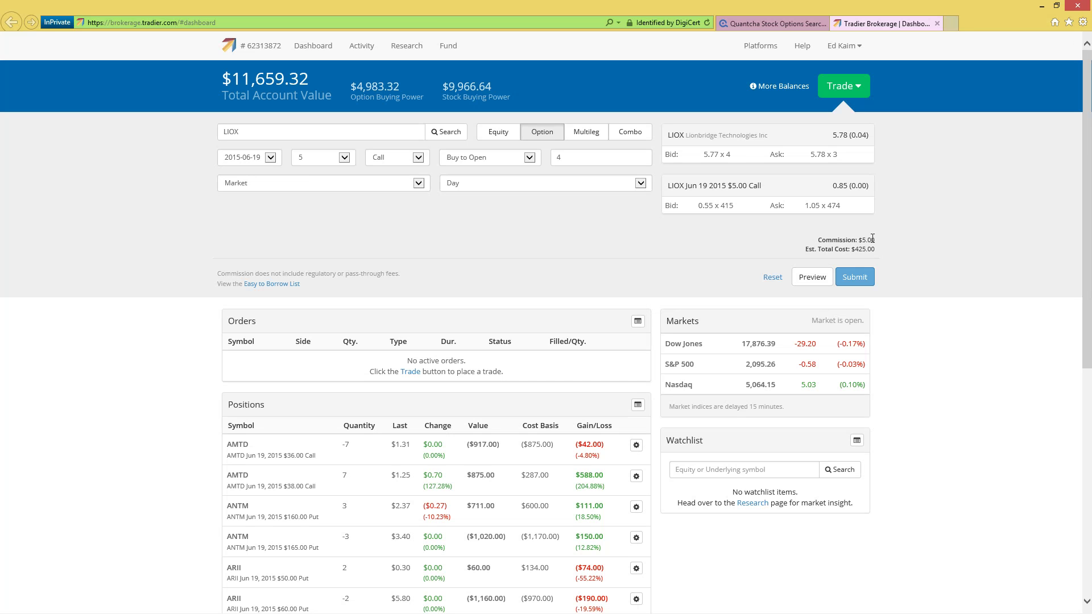
- Check the call's bid and 1.05 ask, then submit the order
double_click(806, 207)
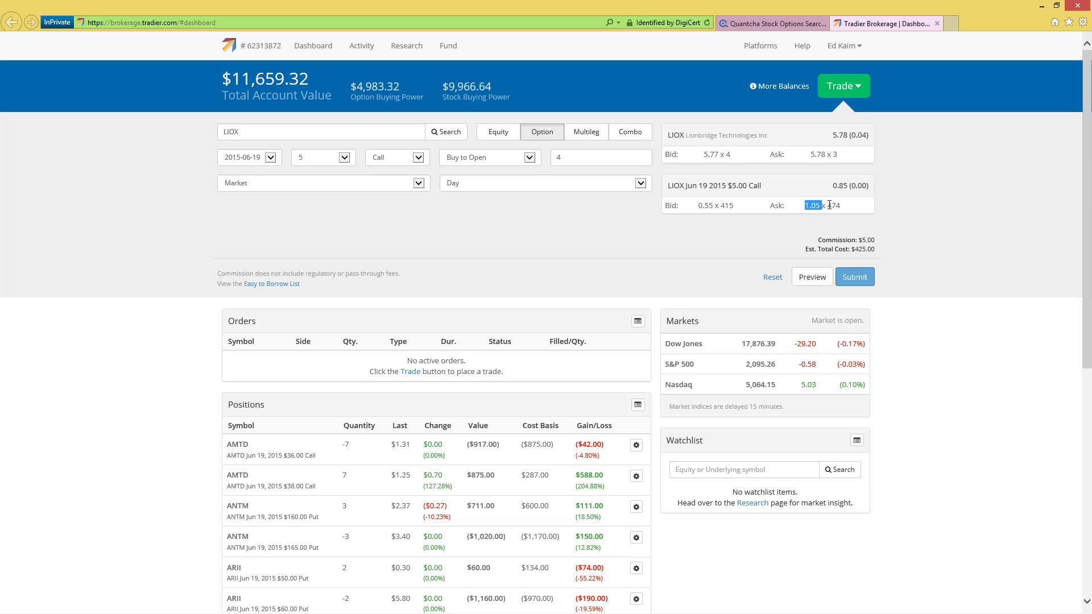
left_click(859, 226)
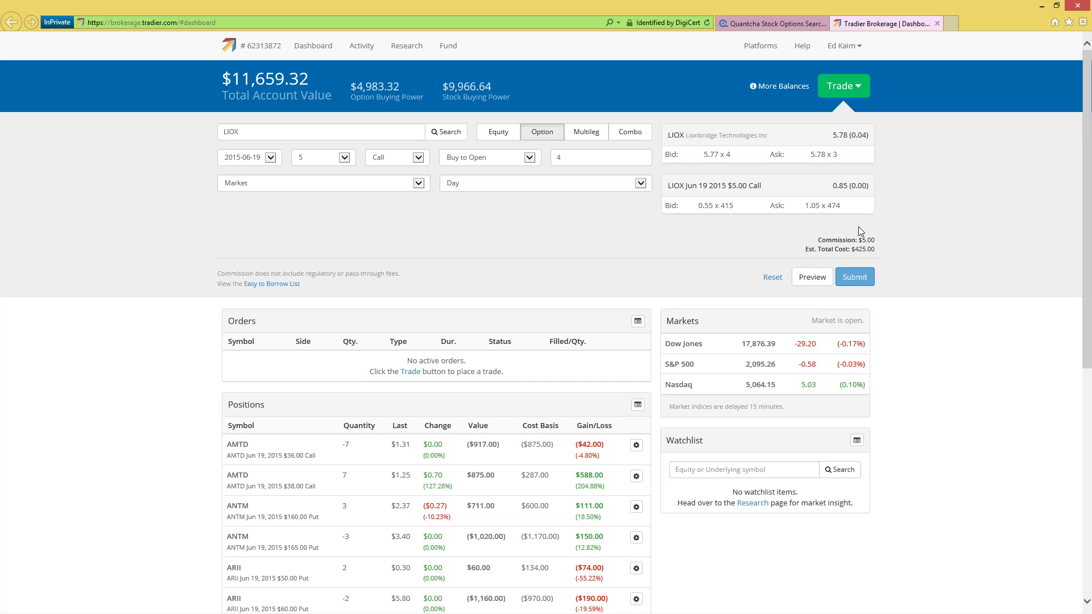
double_click(706, 206)
double_click(812, 205)
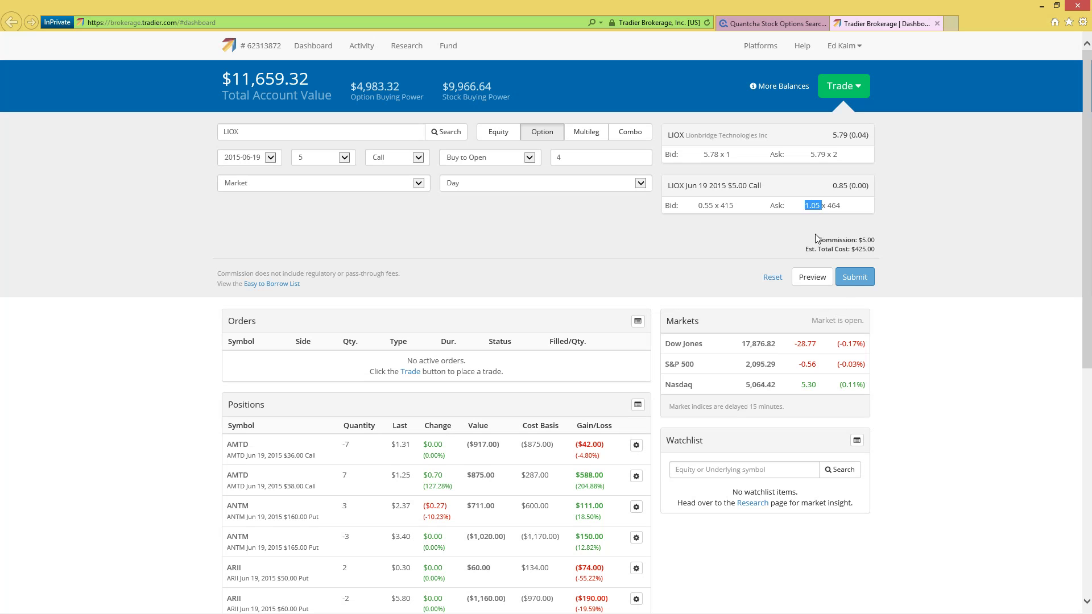
left_click(850, 281)
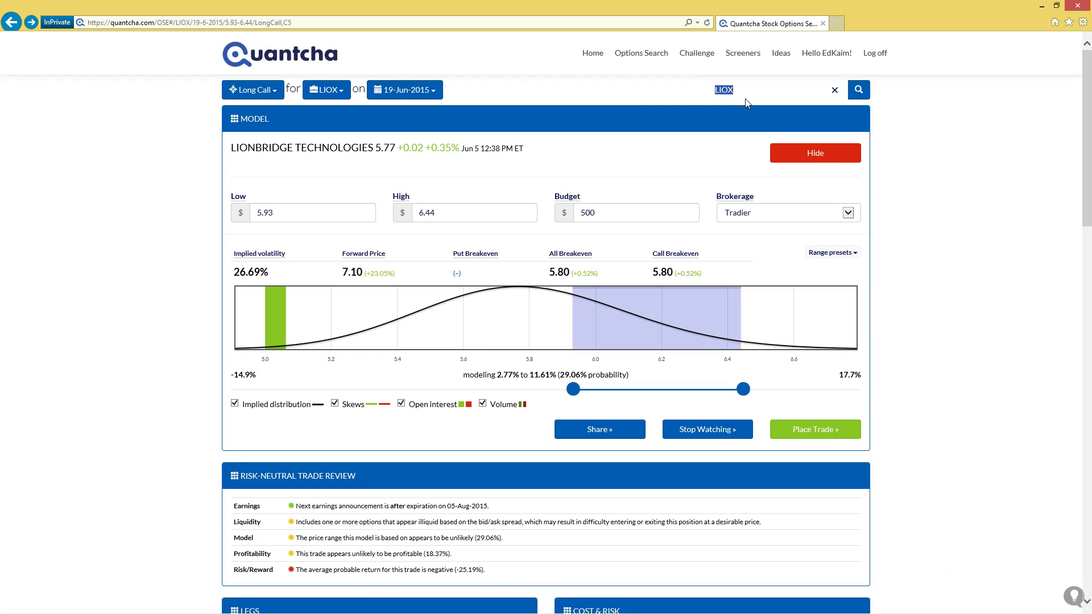
- Look up BREW and search its options for the 19-Jun-2015 expiration
type("BREW")
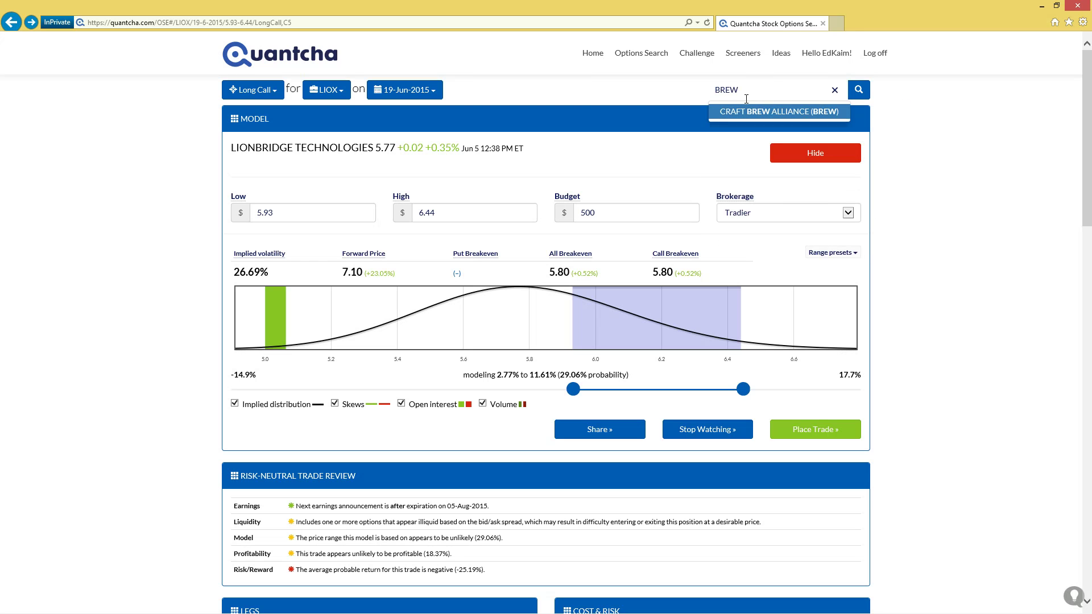
key("Return")
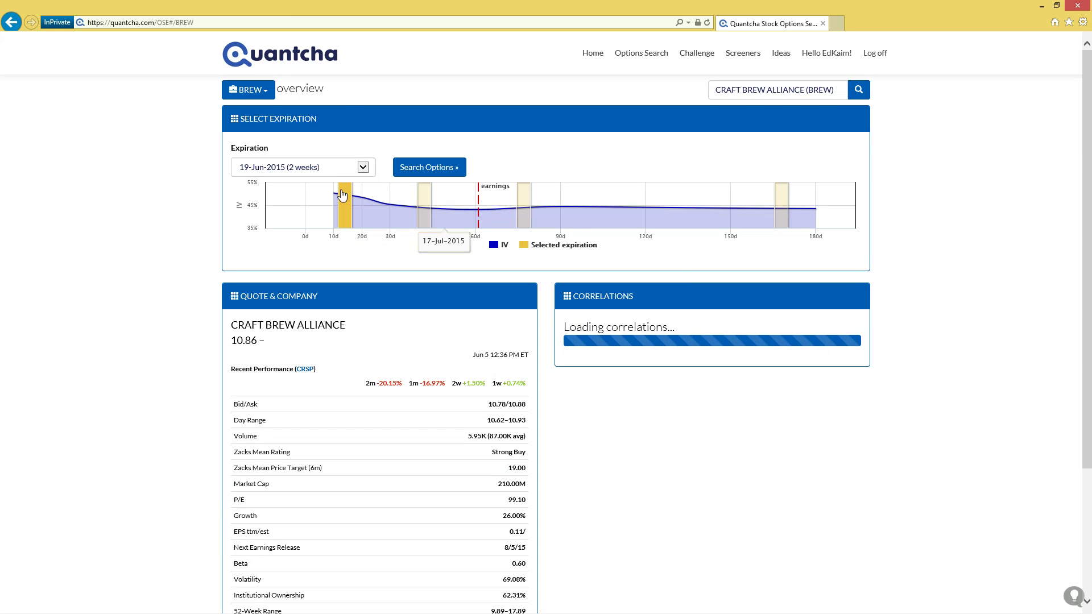
left_click(310, 167)
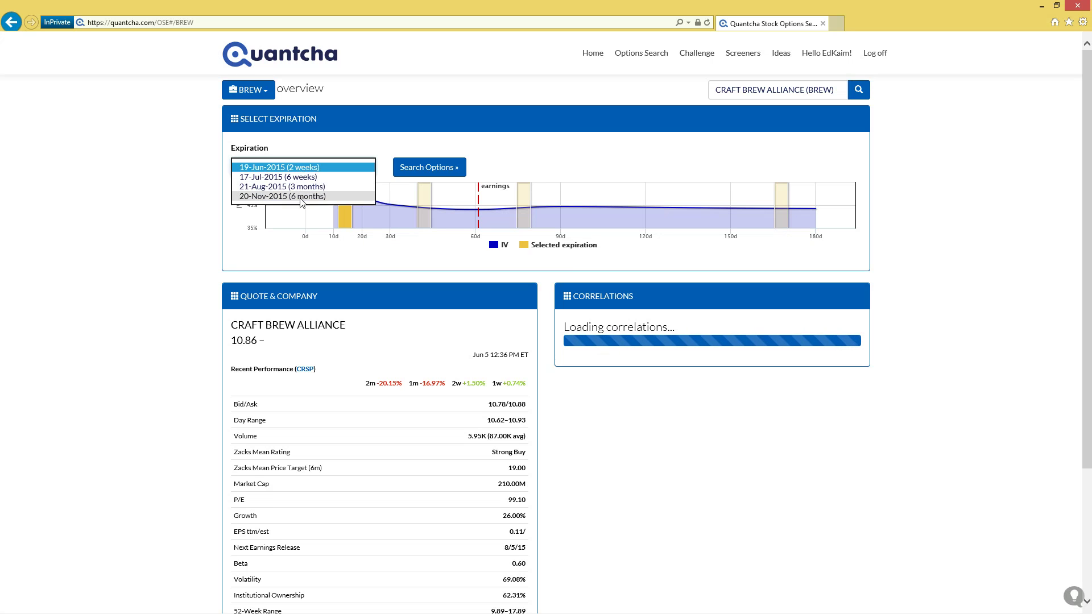
left_click(314, 167)
left_click(405, 168)
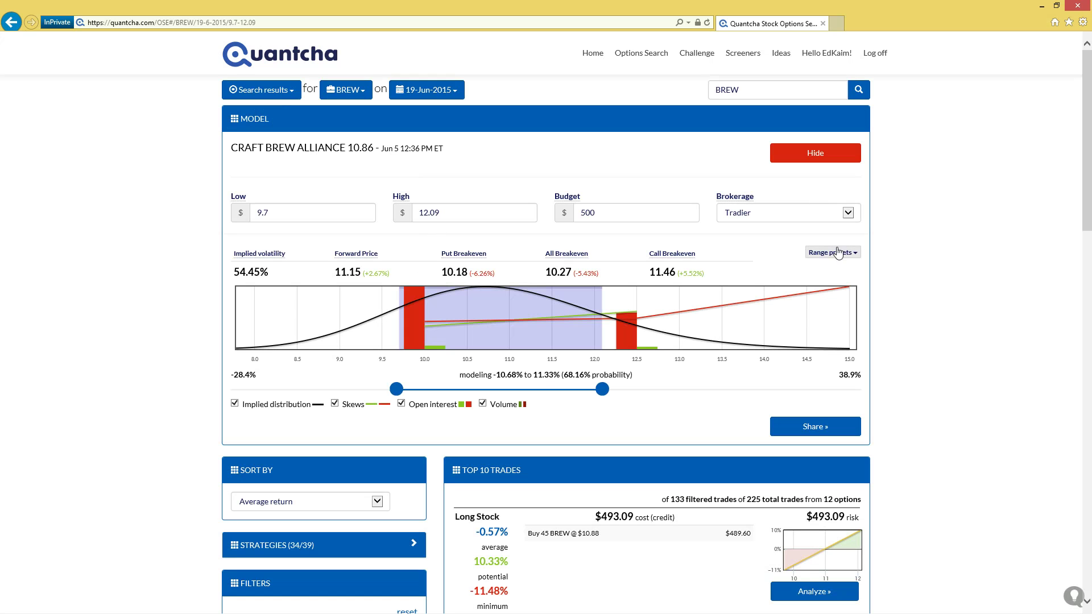
- Apply the Moderately bearish range preset ($9.70–$10.83) to the BREW model
left_click(831, 253)
left_click(817, 286)
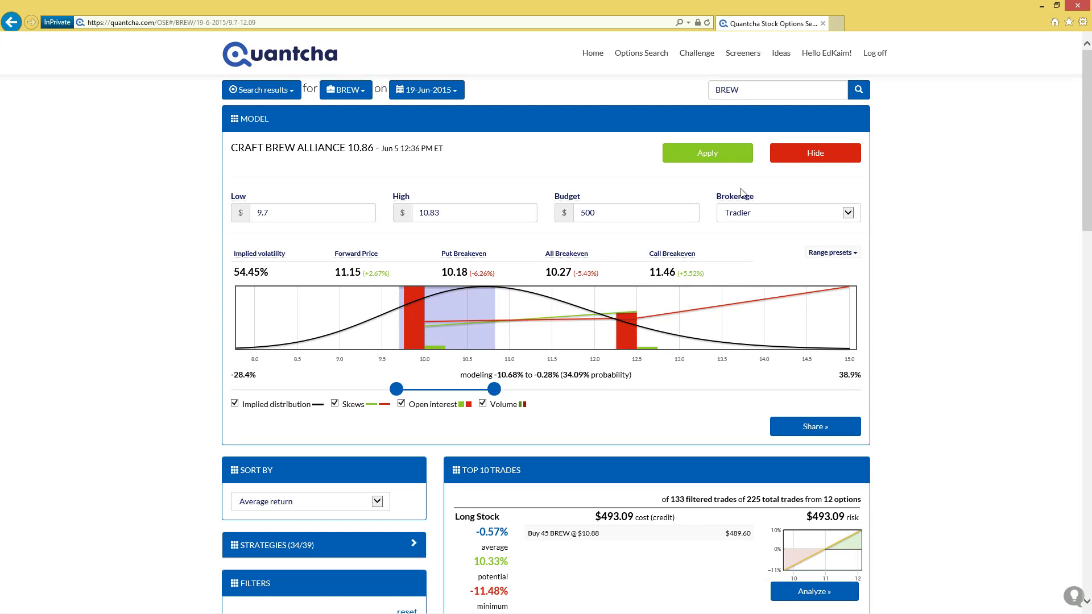
left_click(708, 153)
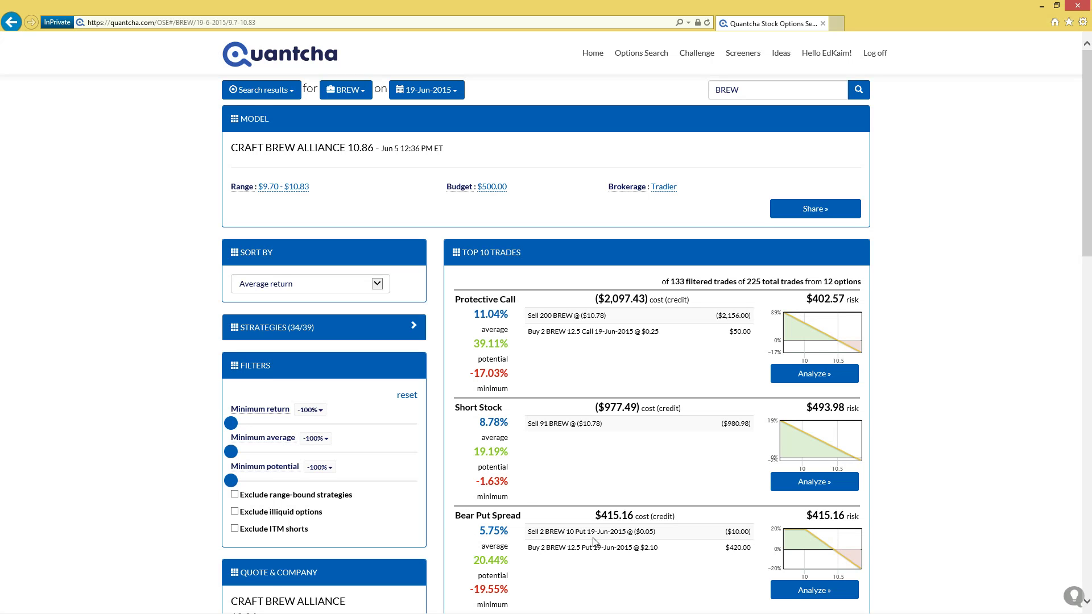
- Review the Protective Call legs (short 200 shares, buy 2 12.5 calls) and open its details
scroll(593, 543, "down", 3)
scroll(594, 536, "up", 3)
left_click_drag(528, 315, 606, 316)
left_click_drag(531, 332, 677, 344)
left_click(677, 344)
left_click(848, 346)
- Scroll through the BREW Protective Call analysis showing $402.57 total risk
scroll(612, 344, "down", 3)
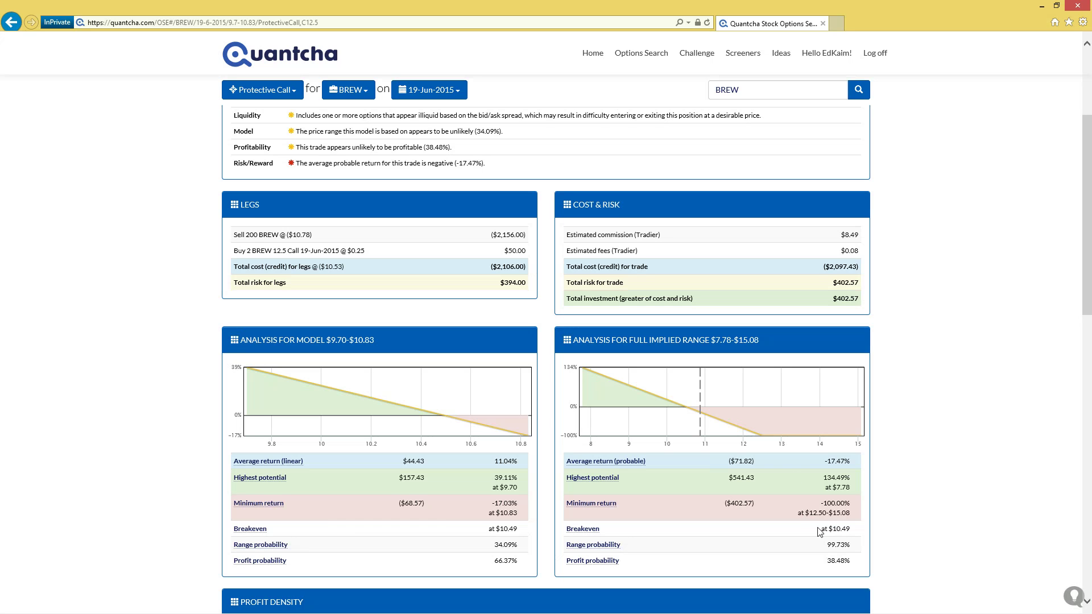
scroll(819, 532, "up", 3)
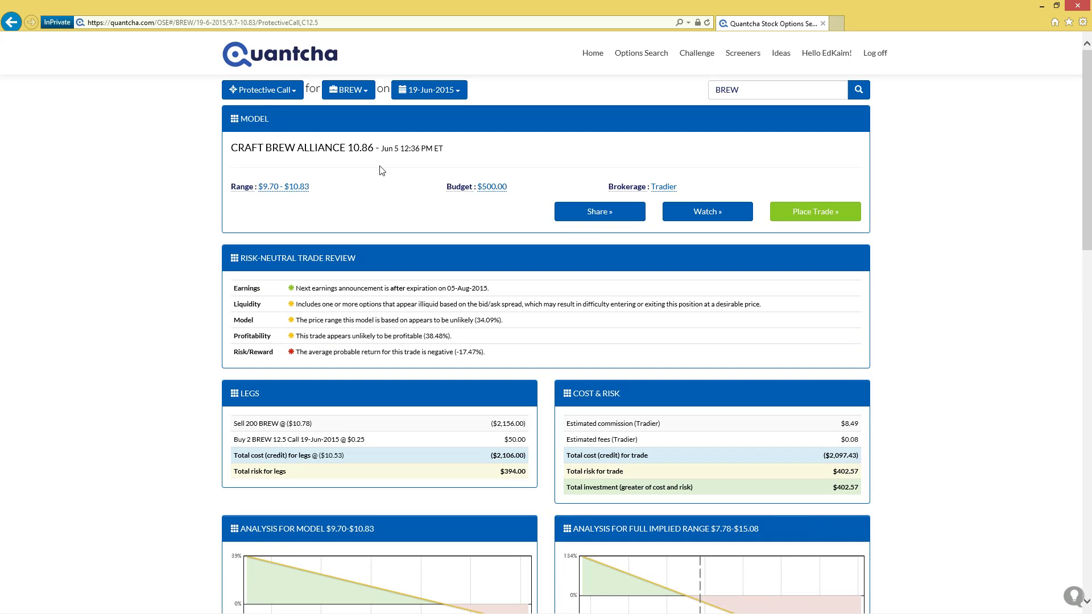
scroll(614, 327, "down", 1)
scroll(613, 327, "down", 3)
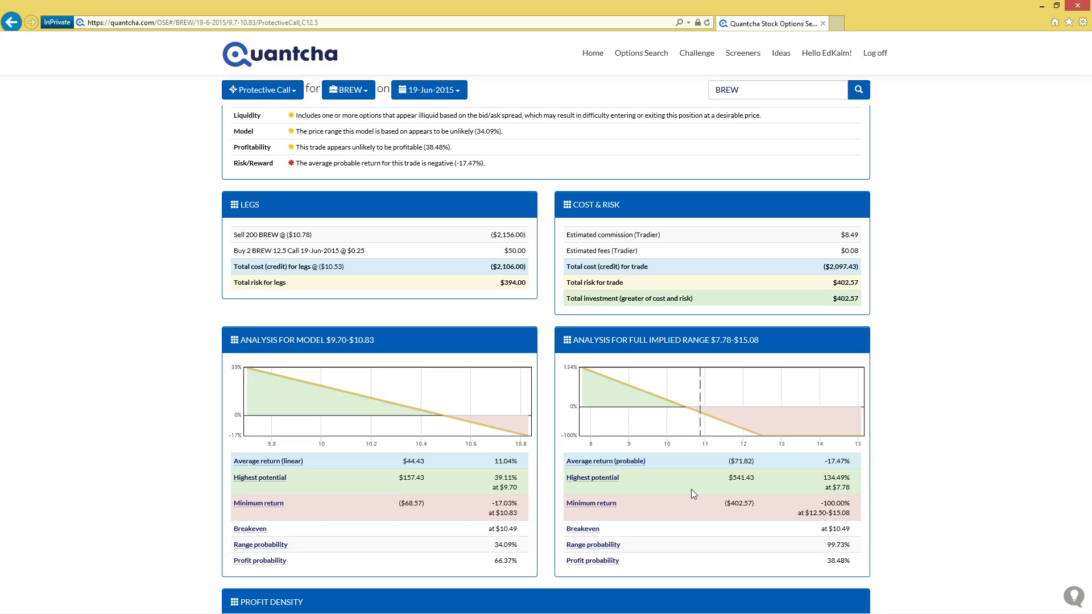
scroll(693, 493, "up", 3)
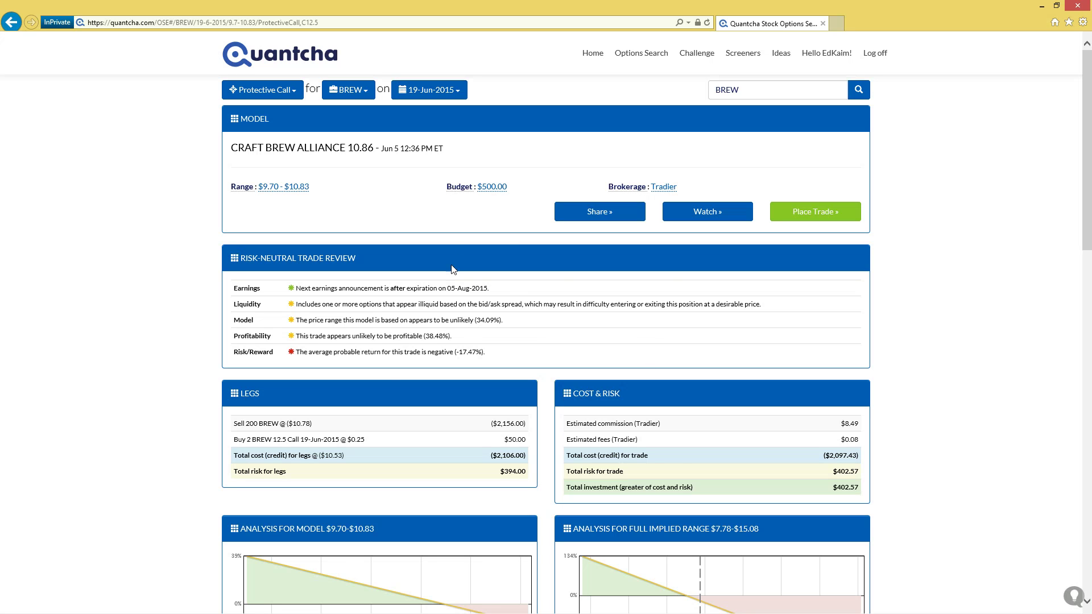
- Change the budget from $500 to $1000 and check the resulting leg totals
left_click(500, 191)
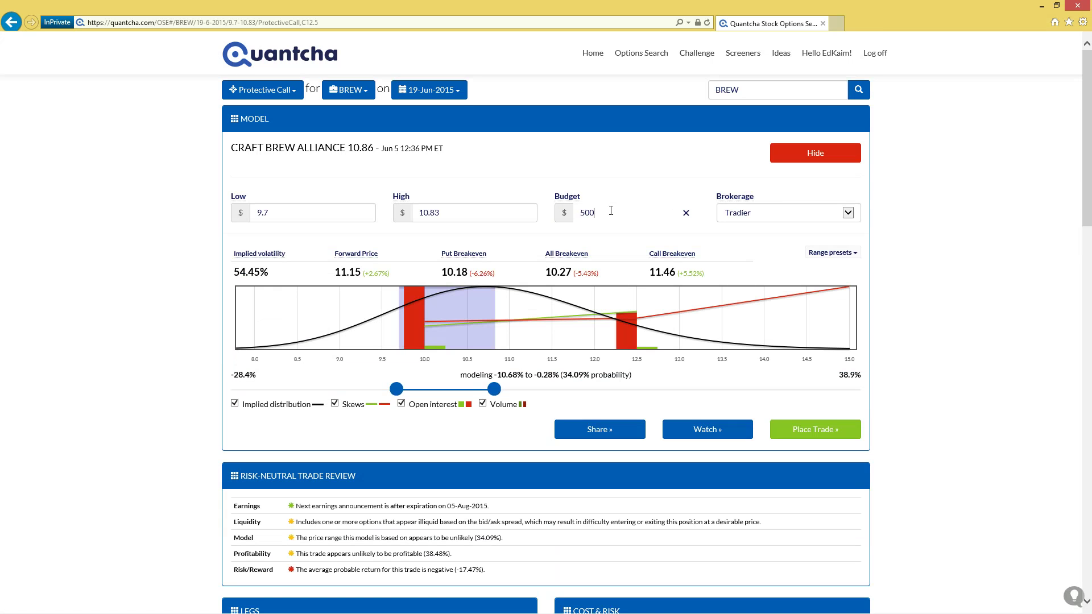
key("ctrl+a")
type("1000")
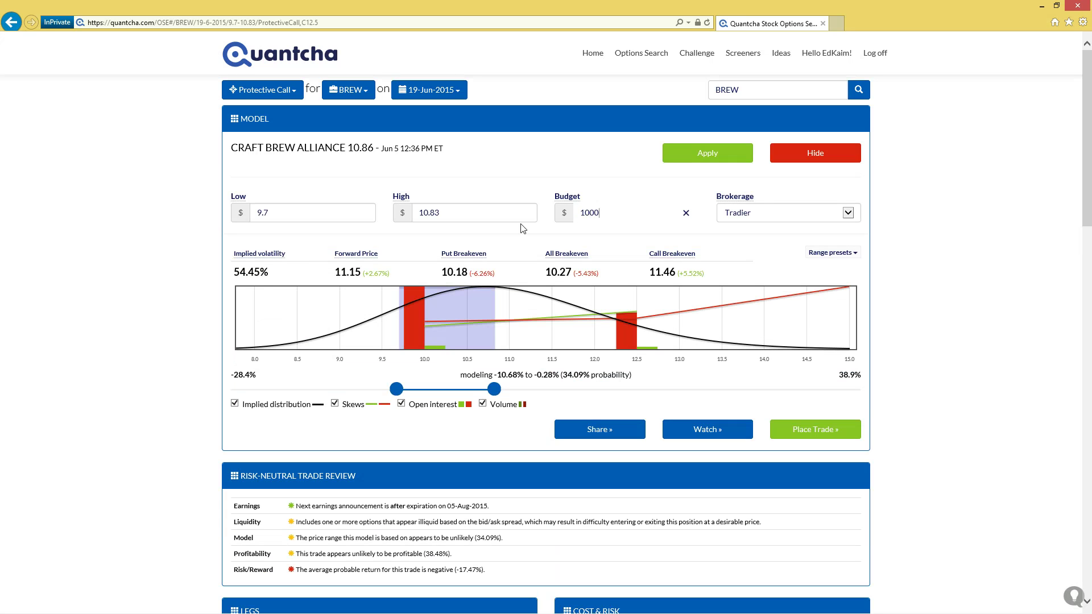
left_click(634, 173)
left_click(722, 153)
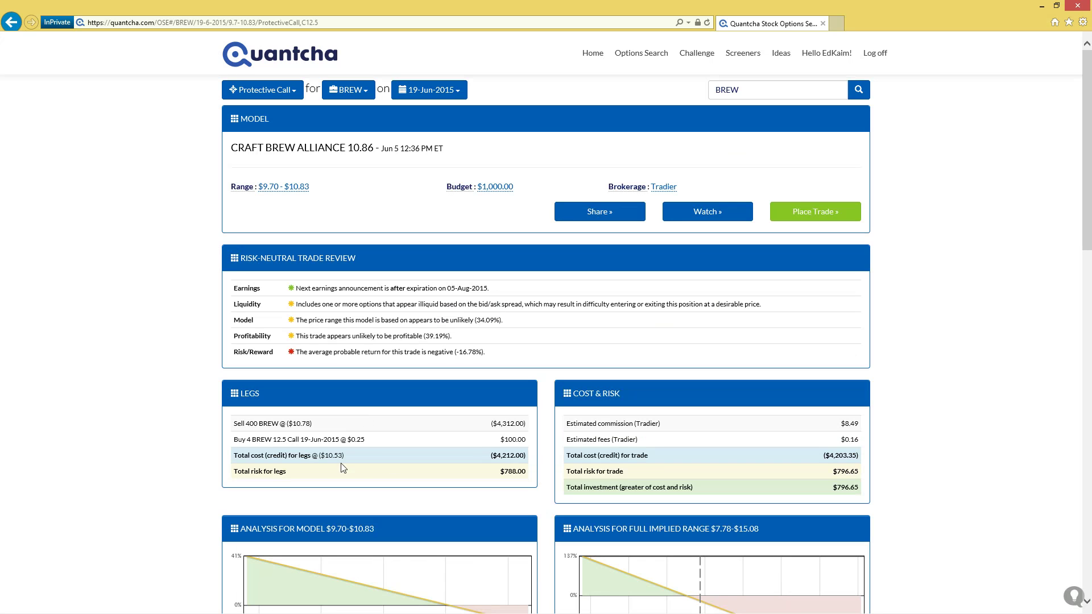
double_click(510, 471)
left_click(838, 482)
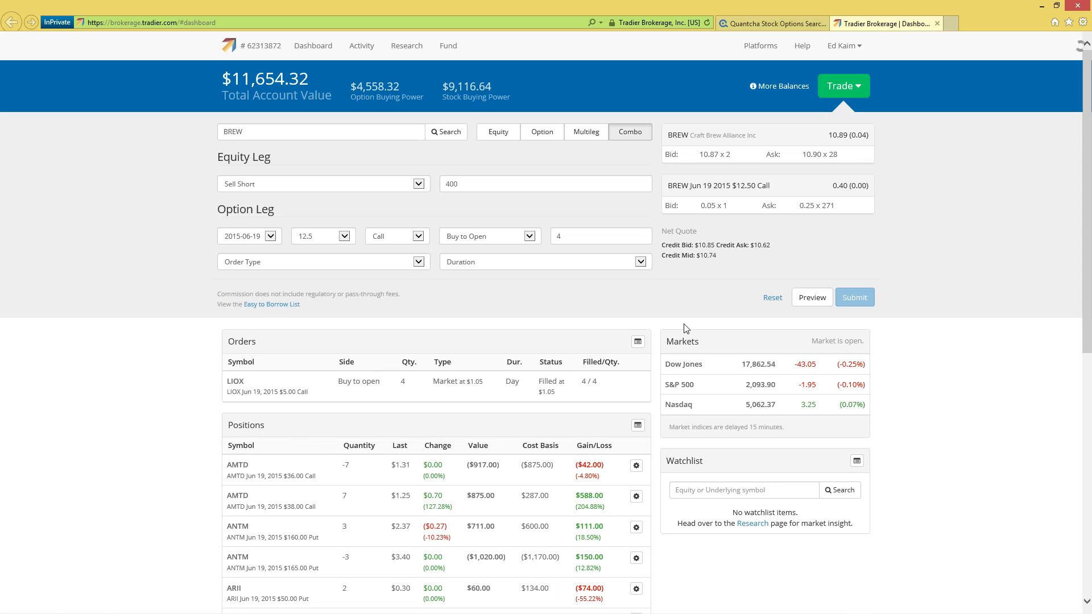
- Make the BREW combo (short 400 shares, buy 4 June 19 $12.50 calls) a Market, Day order, then preview and submit it
left_click(244, 262)
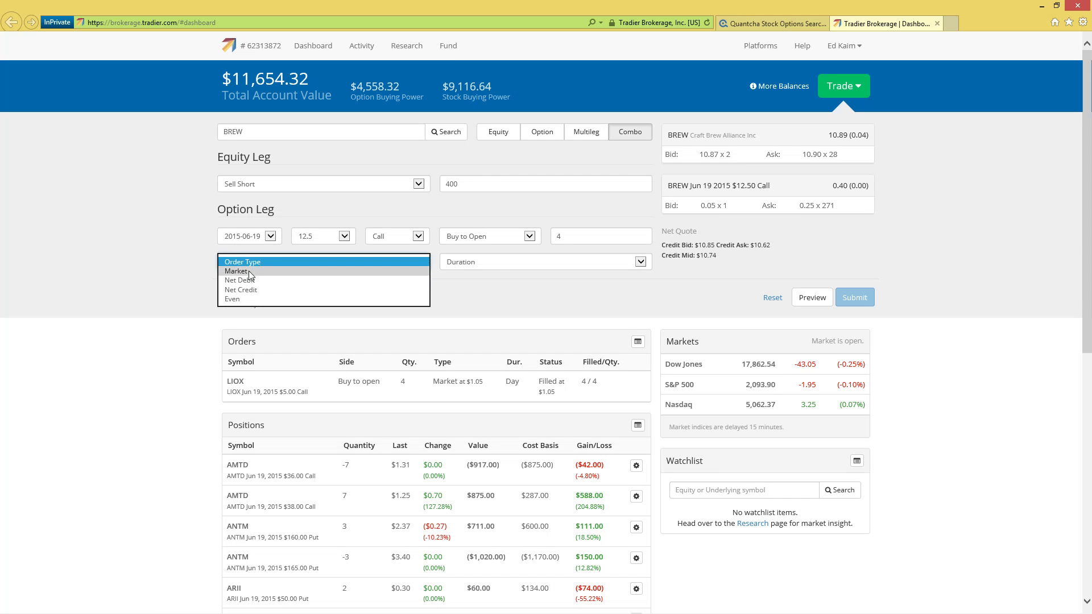
left_click(236, 271)
left_click(498, 263)
left_click(499, 271)
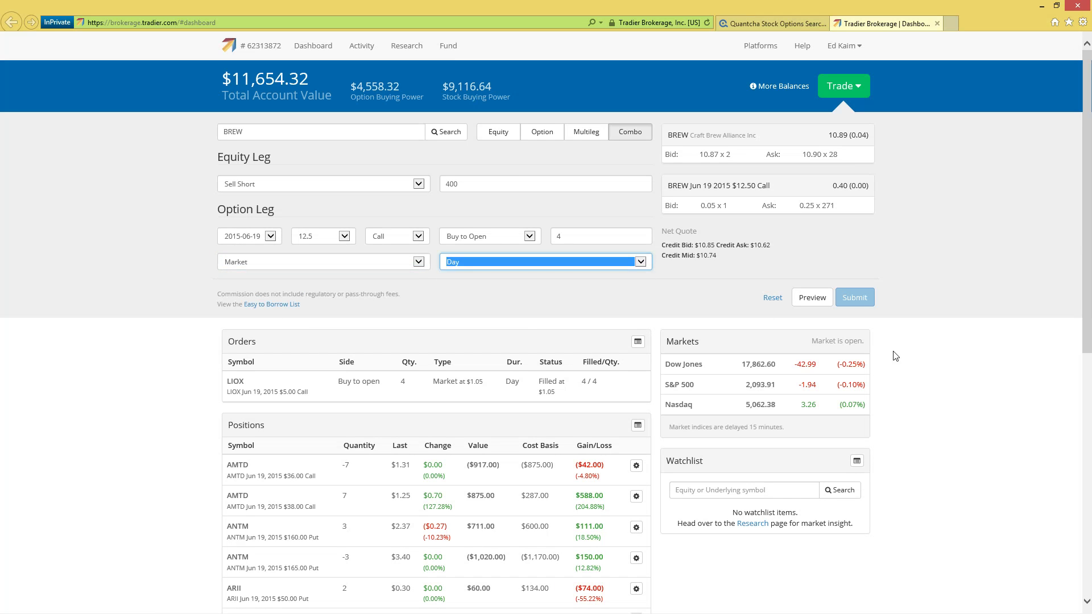
left_click(812, 297)
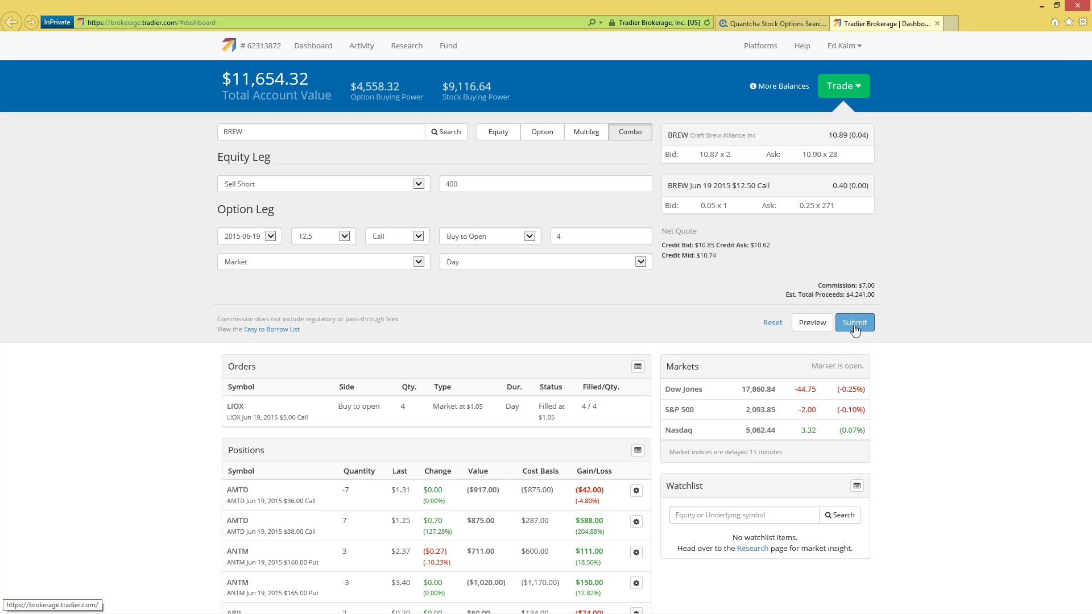
left_click(854, 324)
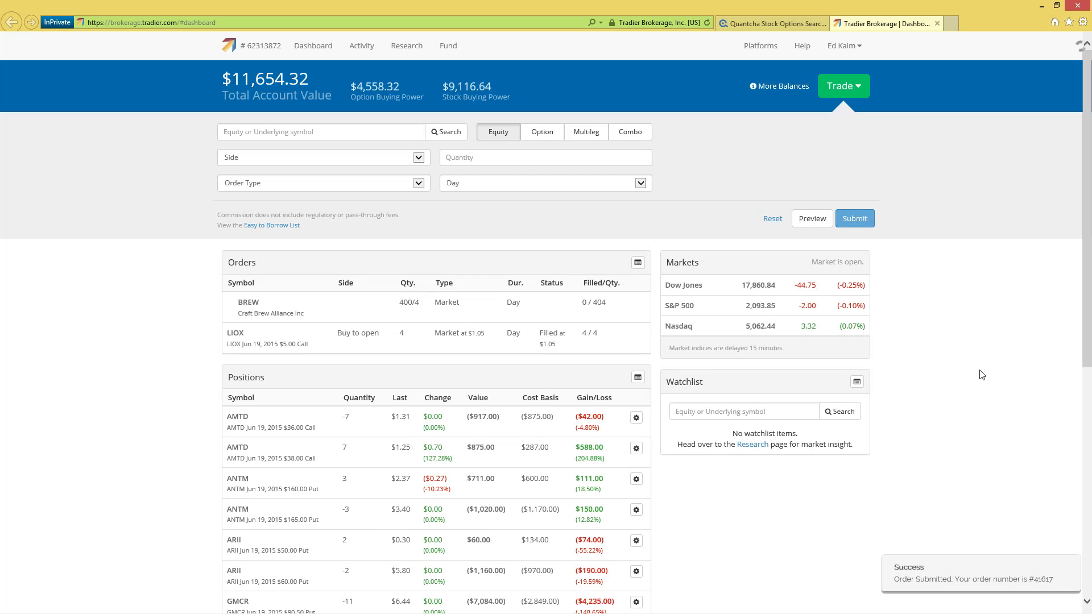